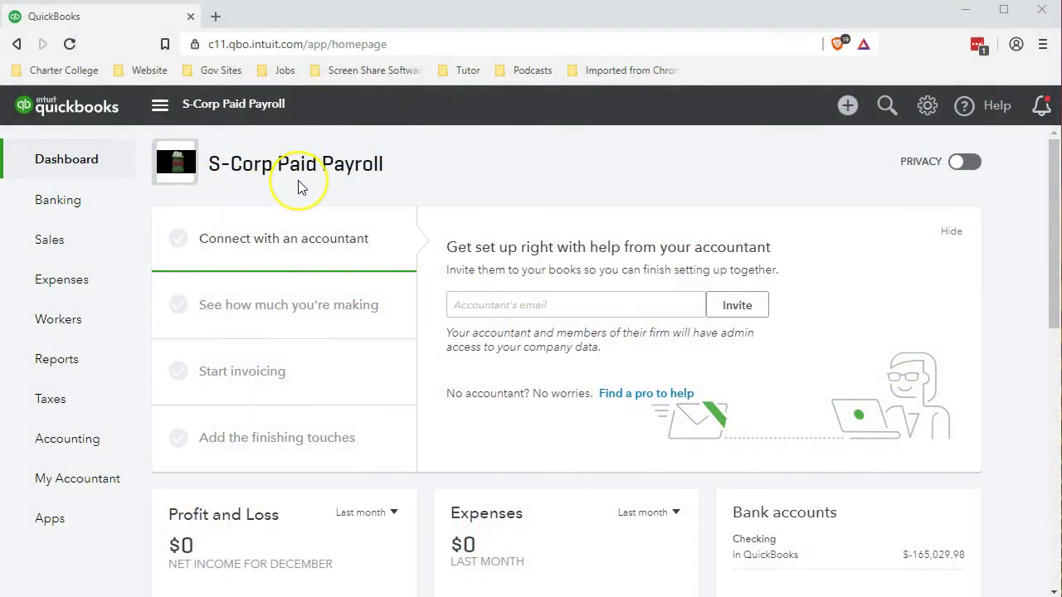
Step: Open the Payroll Tax Center from the Taxes section
click(61, 410)
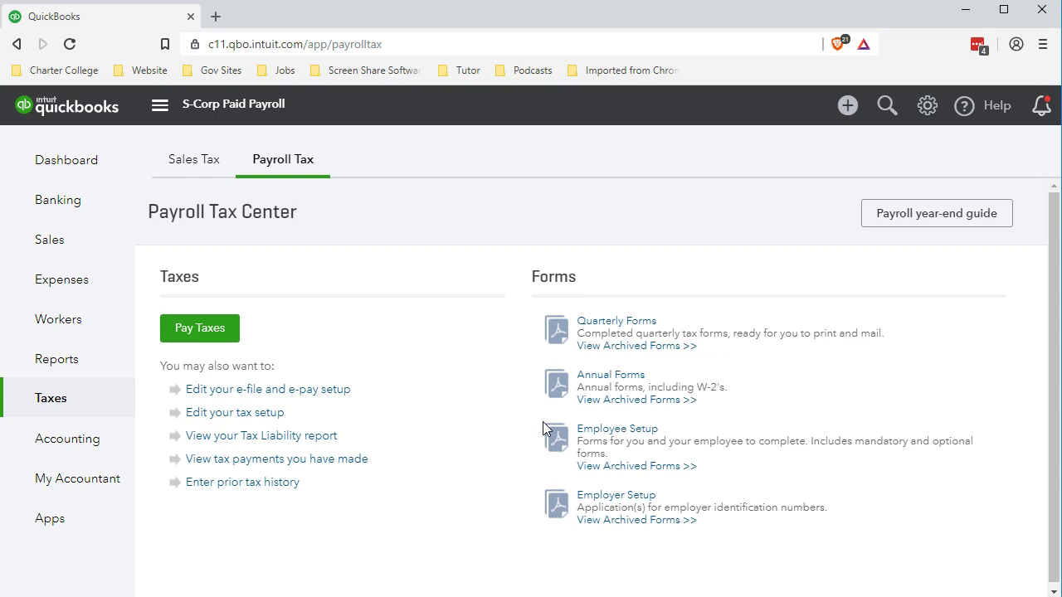
Step: Open Annual Forms and view the 2019 W-3 transmittal as a PDF
click(597, 375)
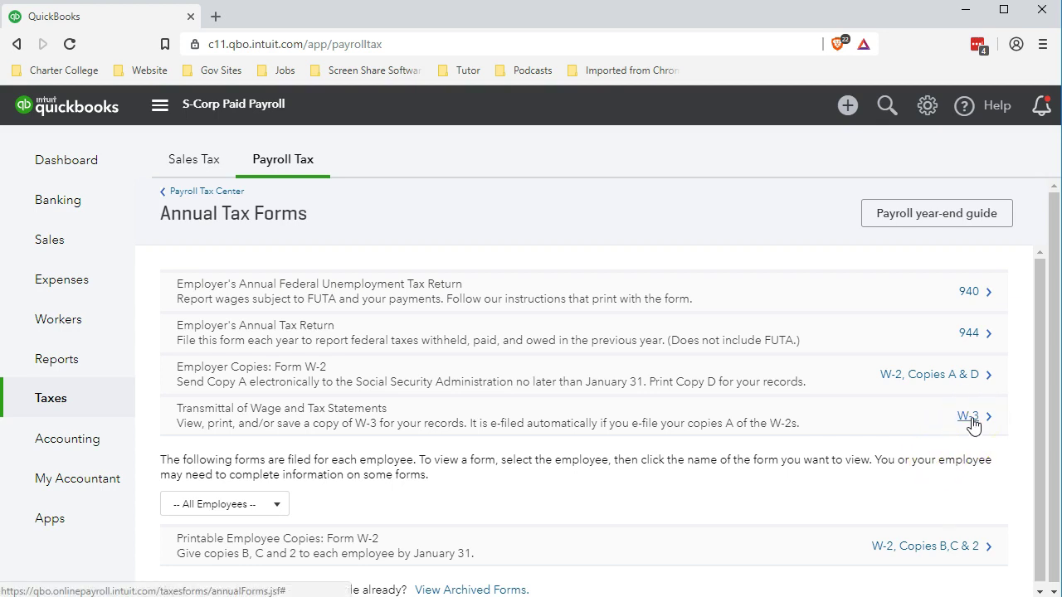
click(969, 417)
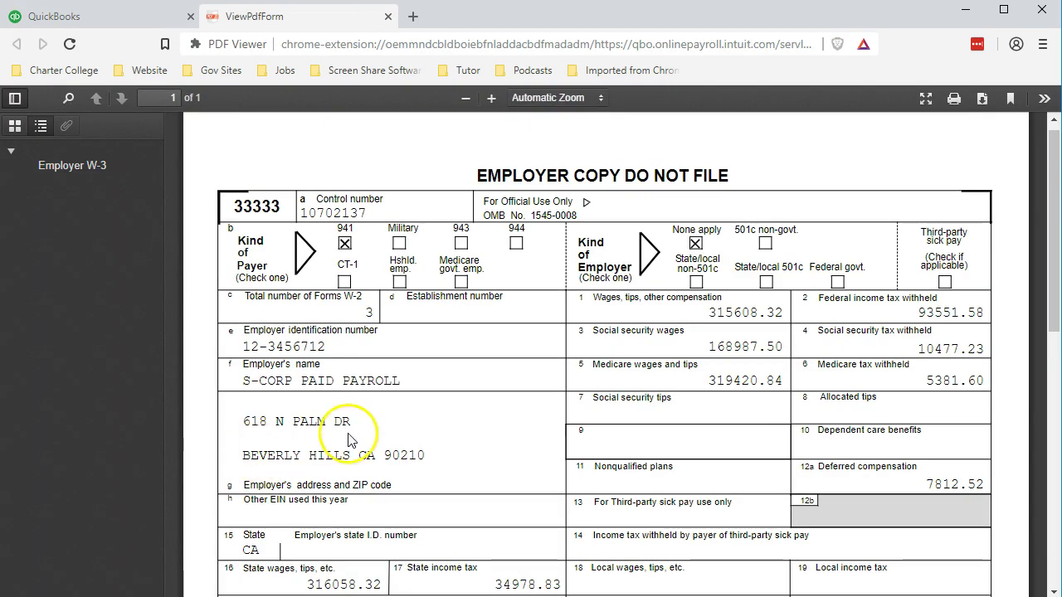
Step: Review the W-3 totals: wages 315,608.32, federal withholding 93,551.58, Medicare wages 319,420.84
click(349, 422)
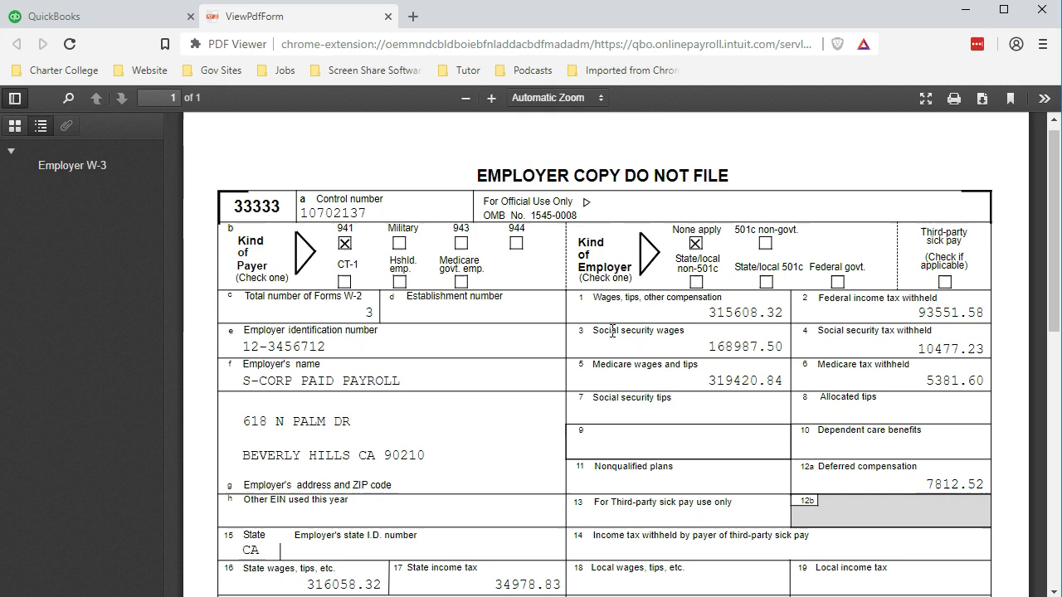
Step: Return to QuickBooks and open Payroll Details from the Payroll section of Reports
click(94, 21)
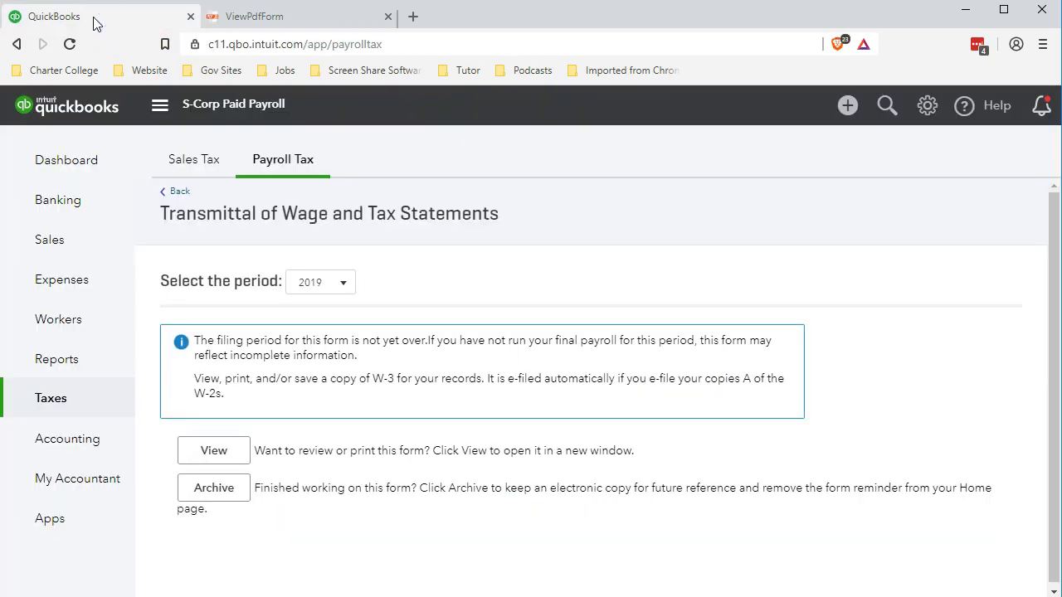
click(80, 357)
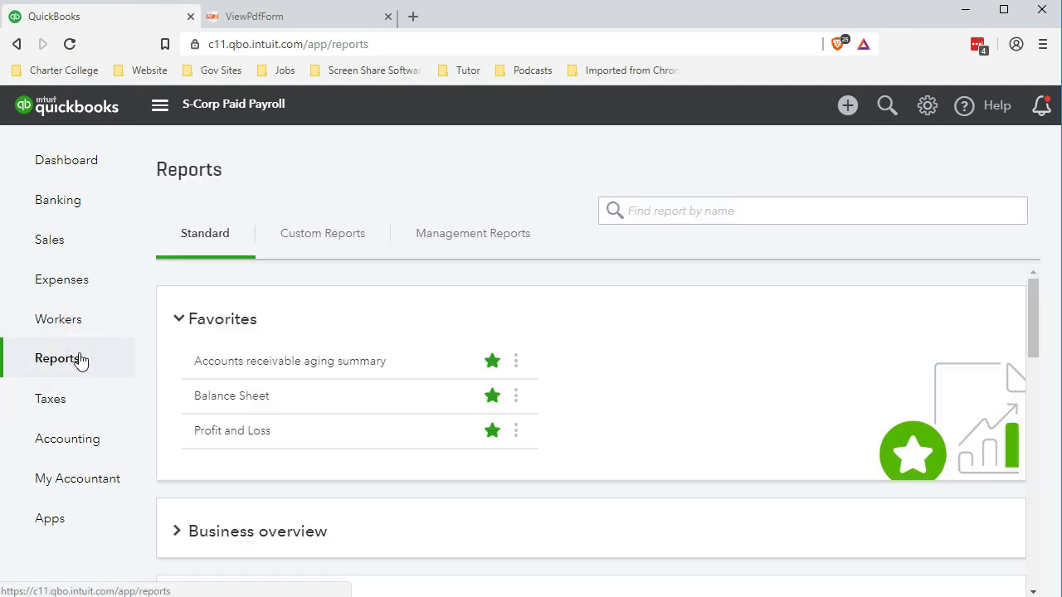
scroll(230, 386, down, 10)
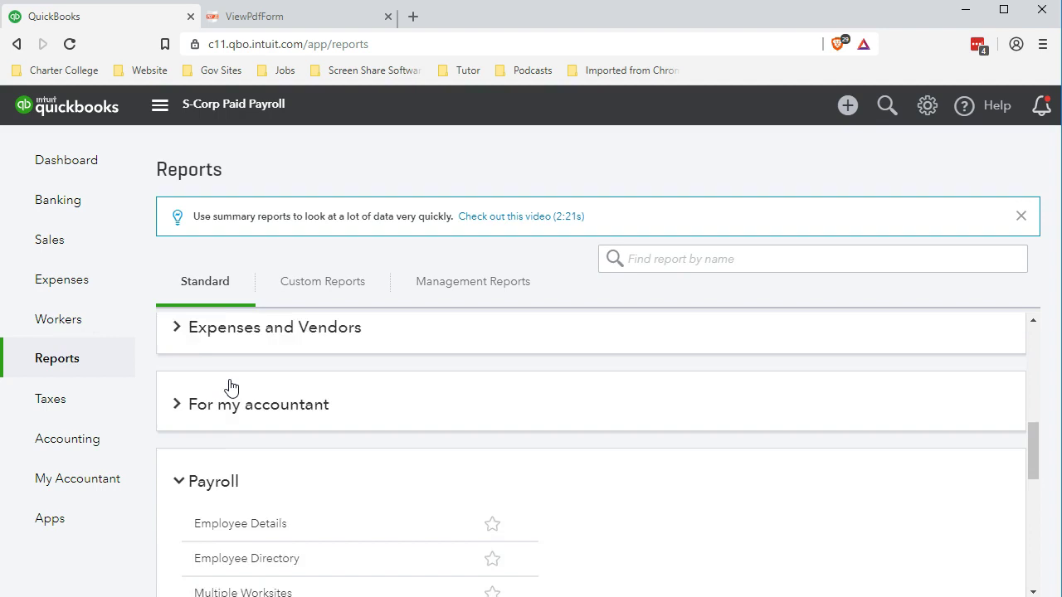
scroll(231, 386, down, 3)
scroll(231, 389, down, 1)
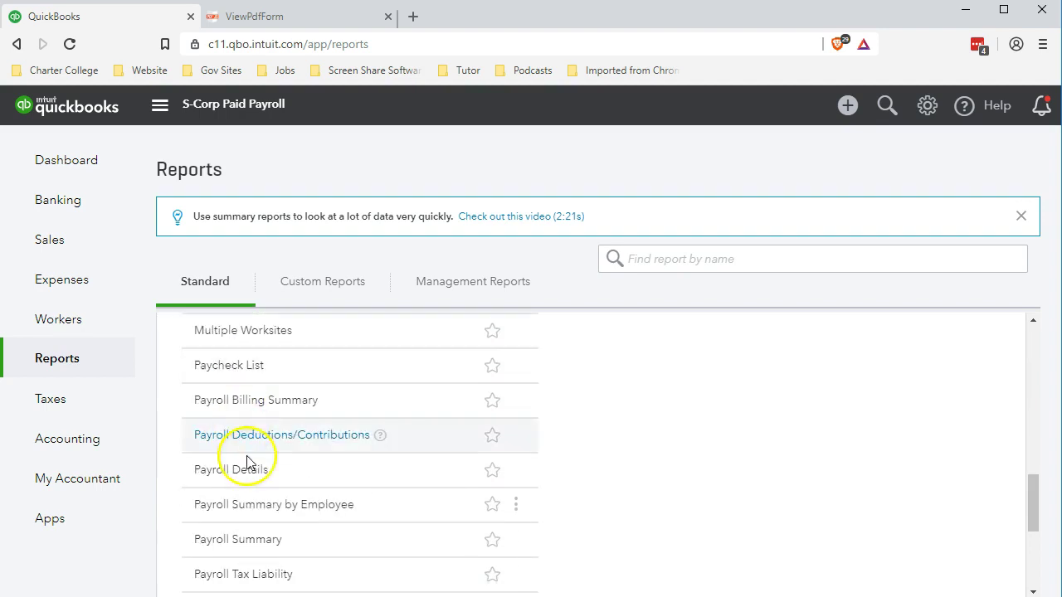
click(253, 485)
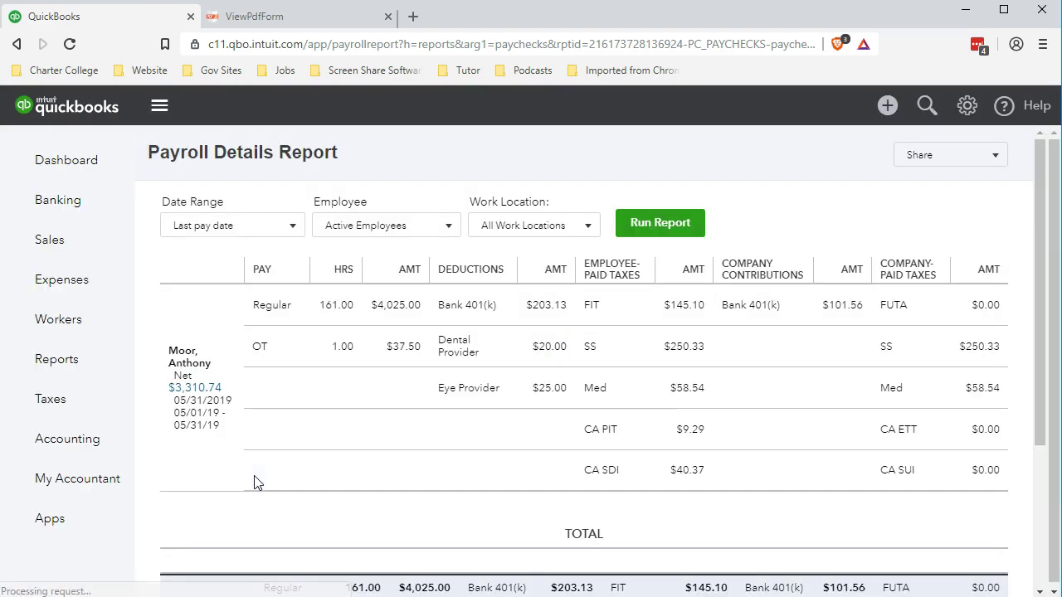
Step: Run the Payroll Details Report for This year and review its TOTAL and GRAND TOTAL rows
click(291, 227)
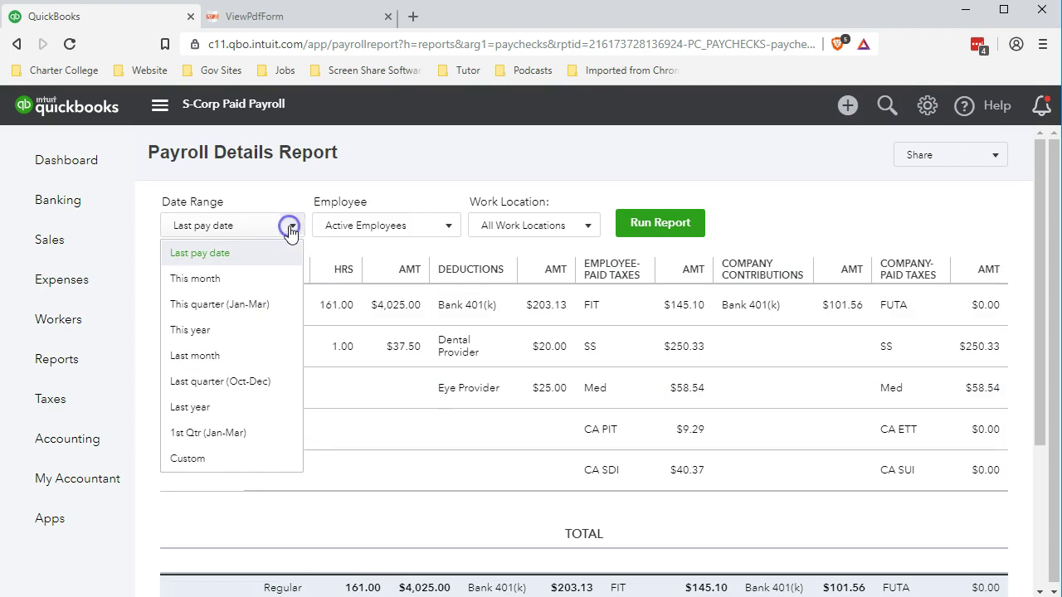
click(249, 330)
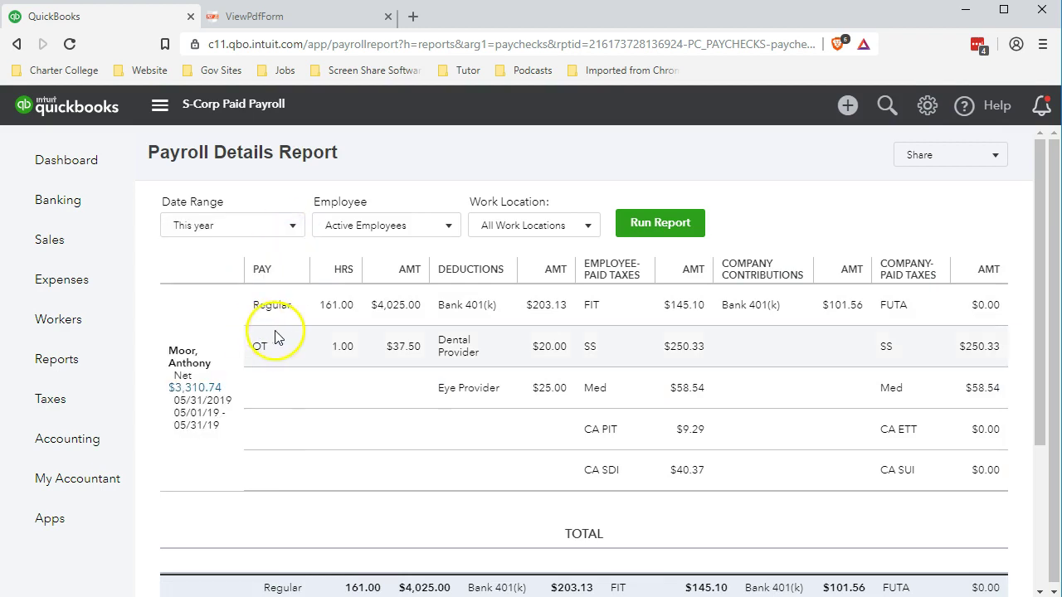
click(664, 229)
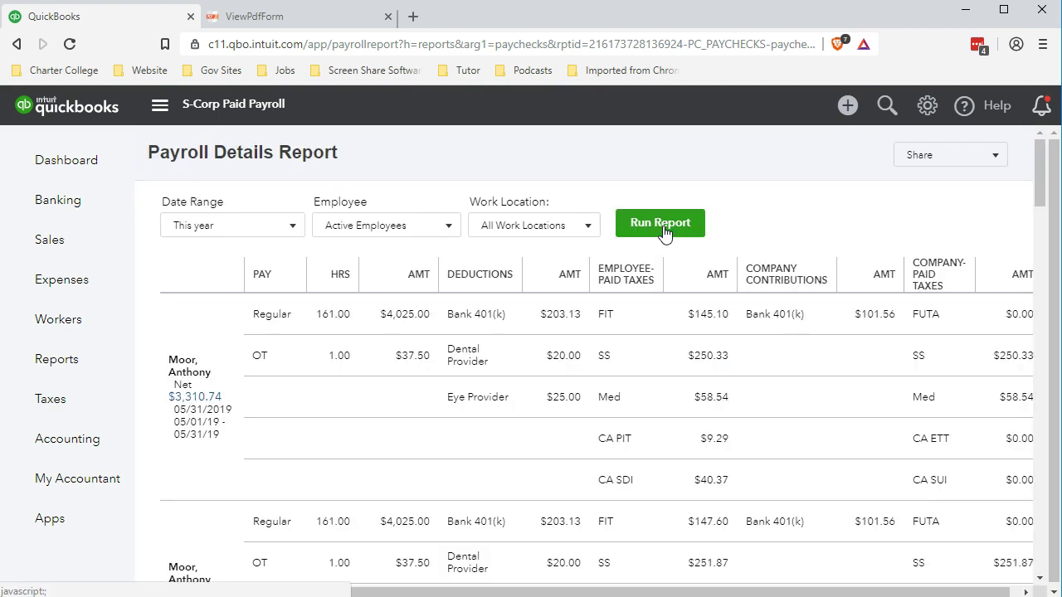
scroll(629, 324, down, 15)
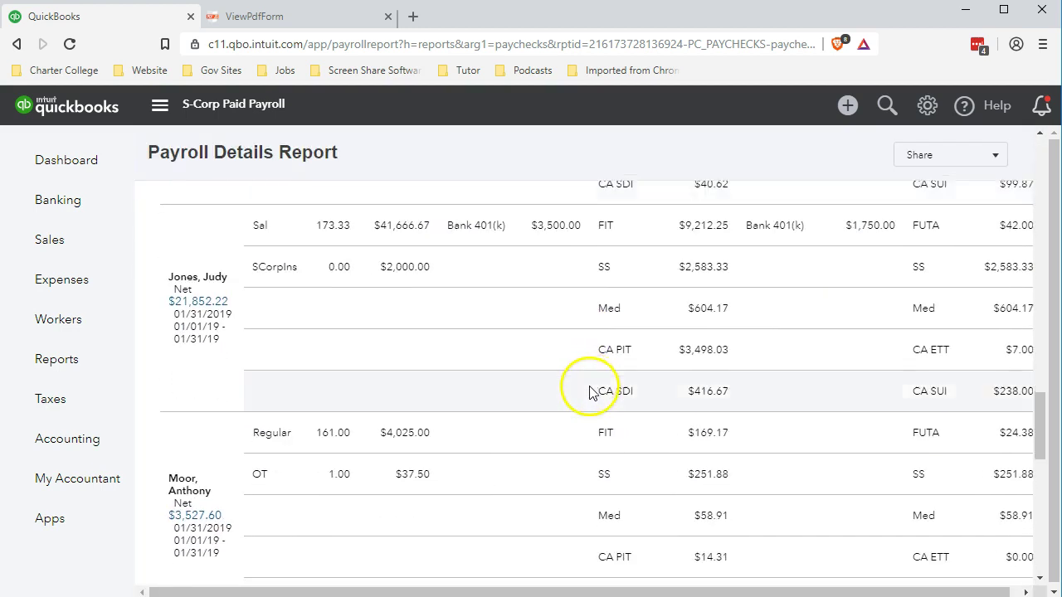
scroll(593, 398, down, 3)
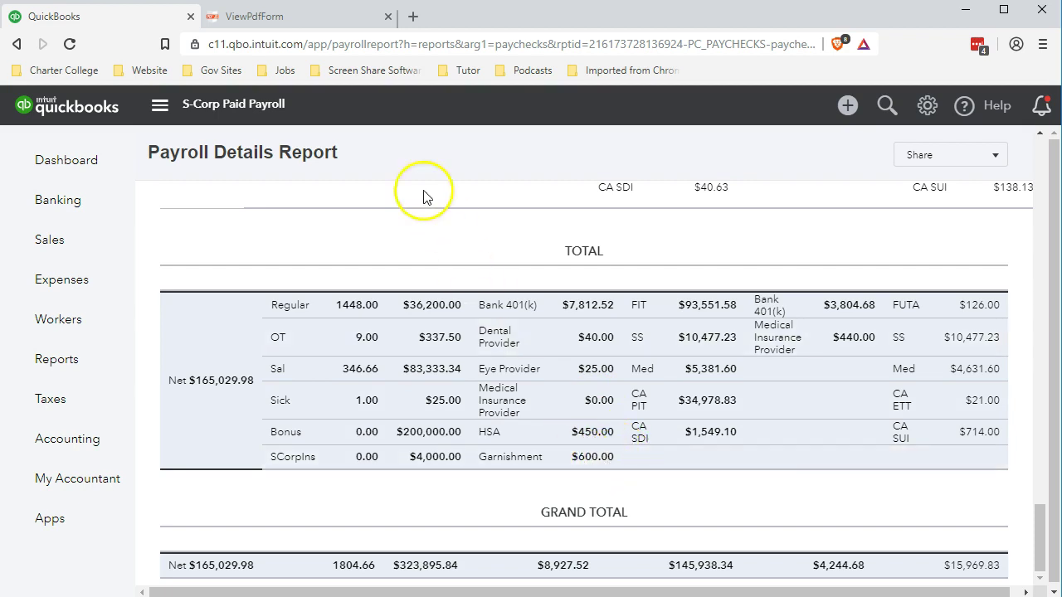
click(304, 18)
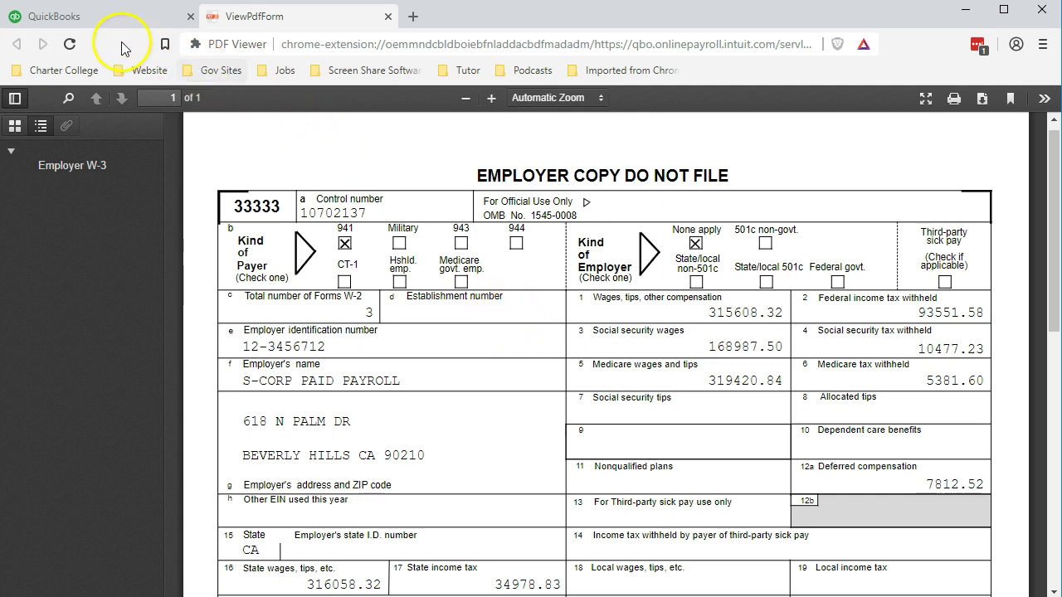
Step: Enter the report's 323,895.84 grand total wages in Calculator and start a subtraction
click(107, 17)
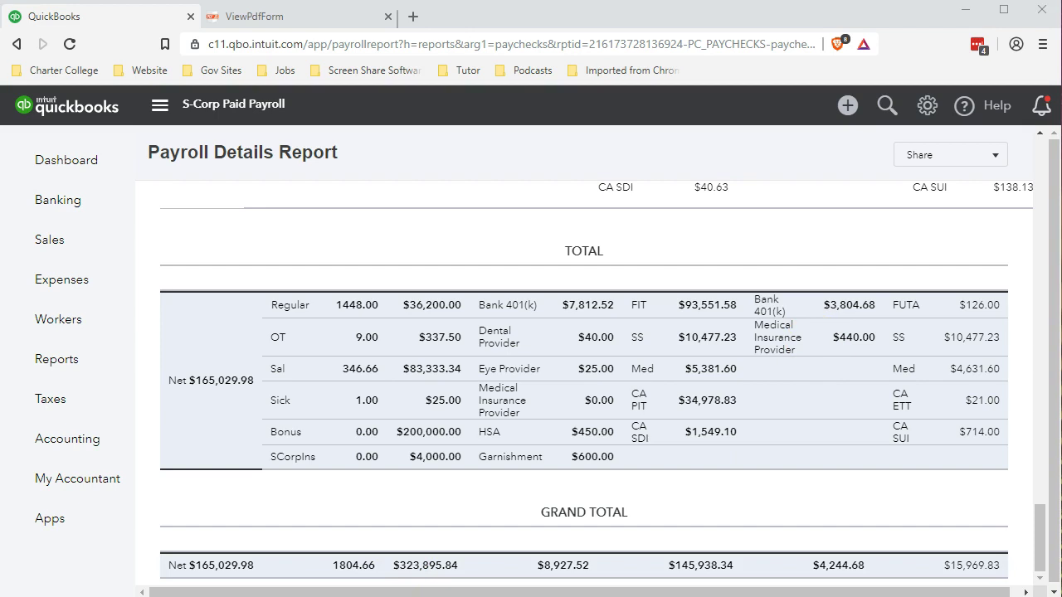
drag(827, 104, 652, 149)
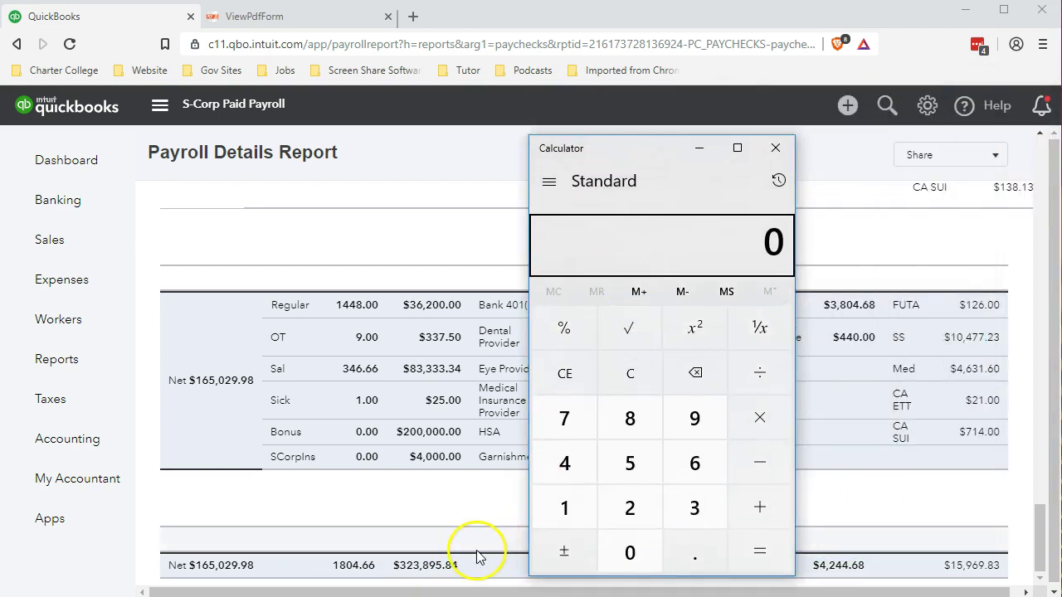
text(3)
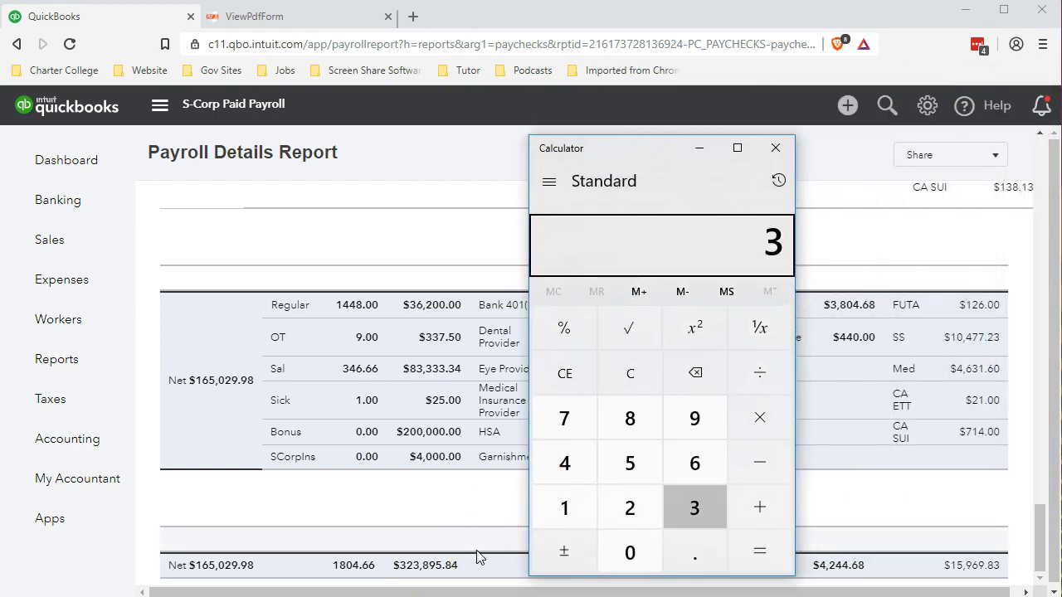
text(23,895.84)
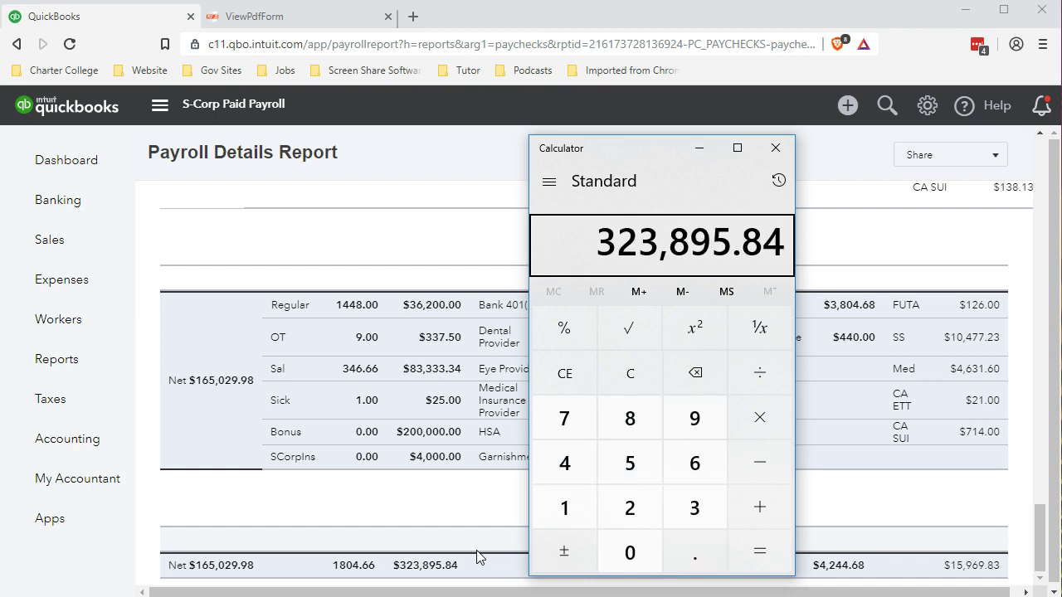
key(minus)
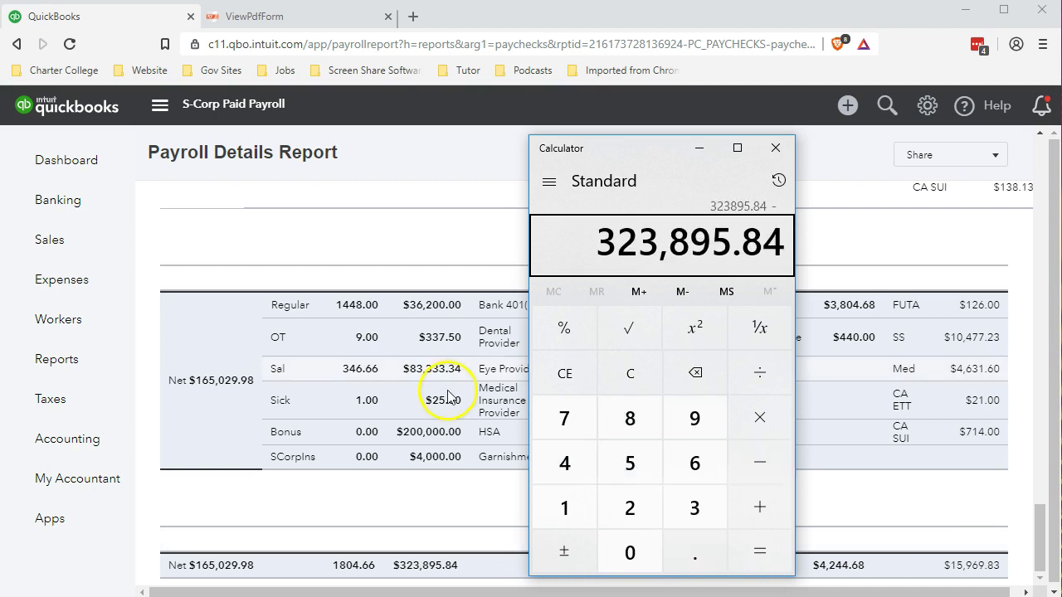
click(274, 18)
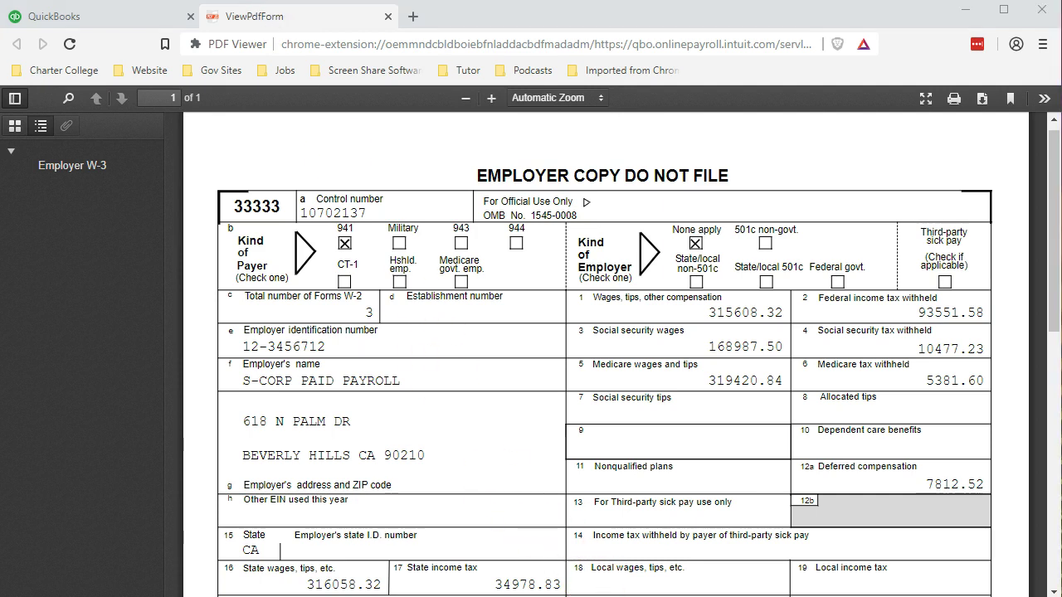
Step: Subtract the W-3's 319,420.84 Medicare wages from 323,895.84, getting 4,475
drag(661, 137, 352, 137)
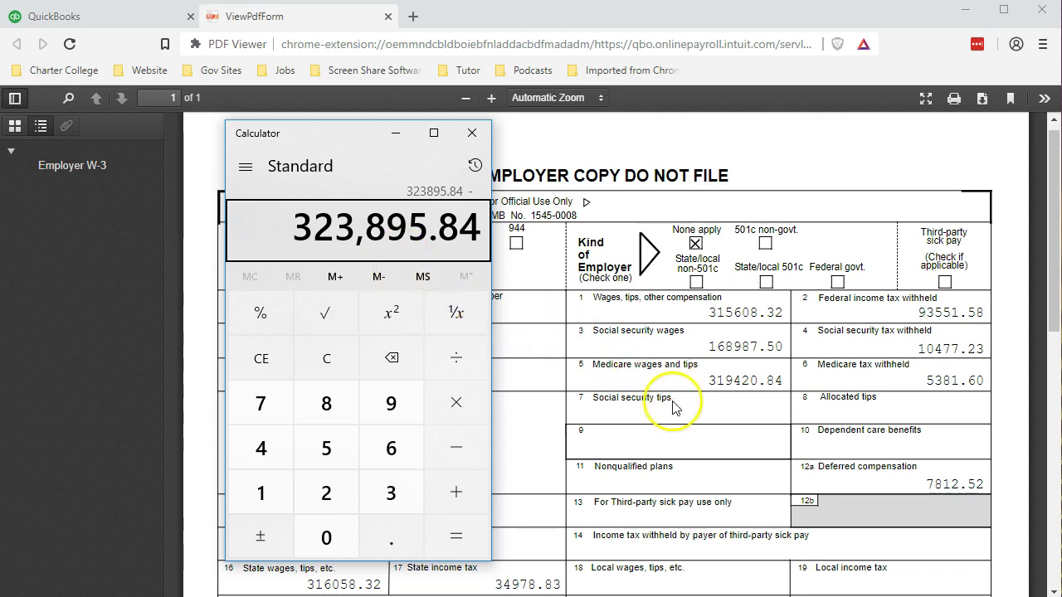
click(479, 461)
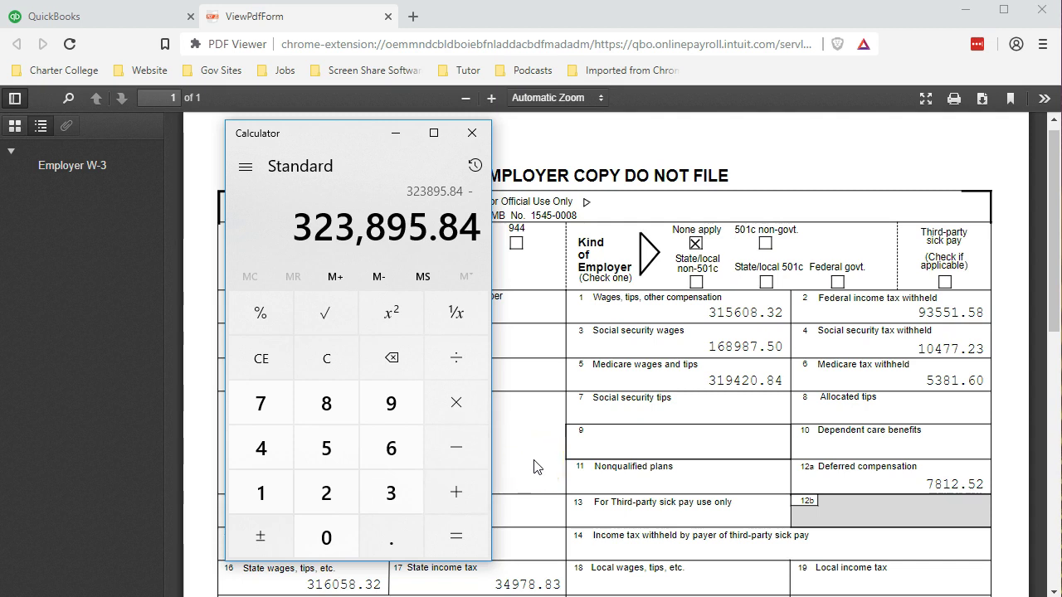
text(319420)
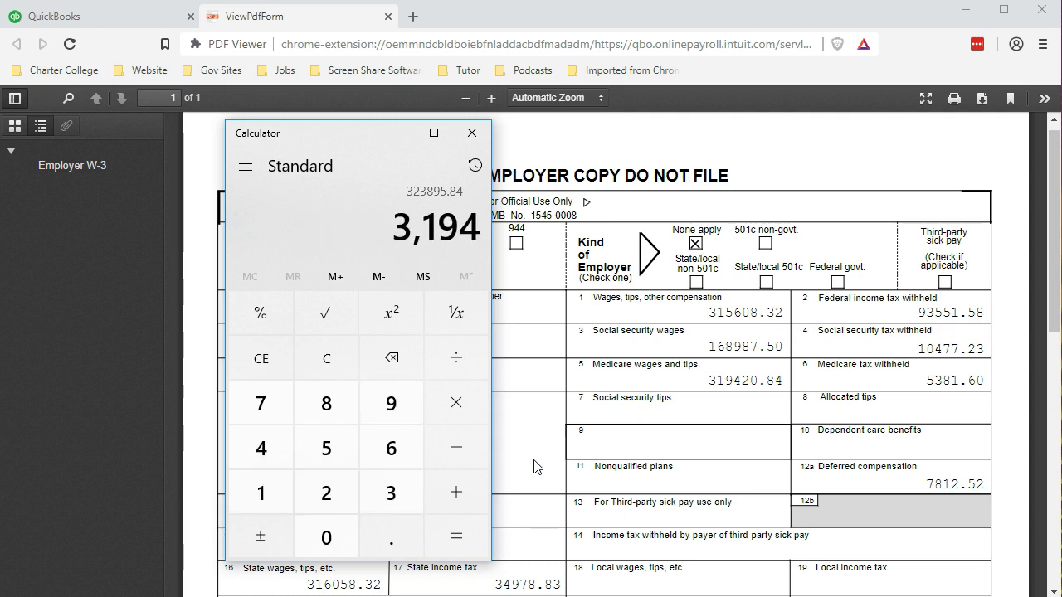
text(.84)
key(Return)
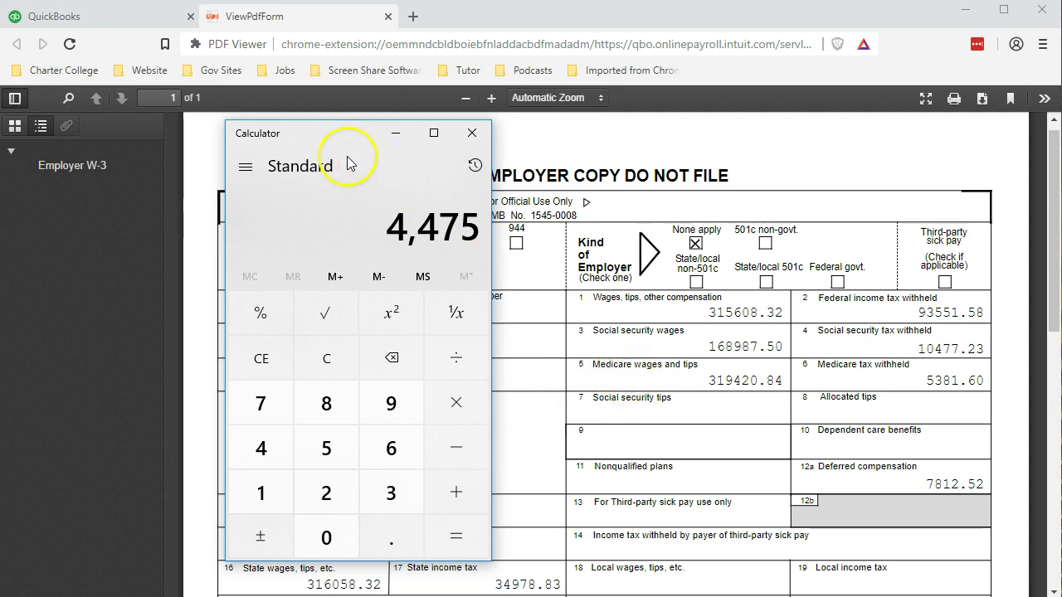
drag(326, 145, 772, 153)
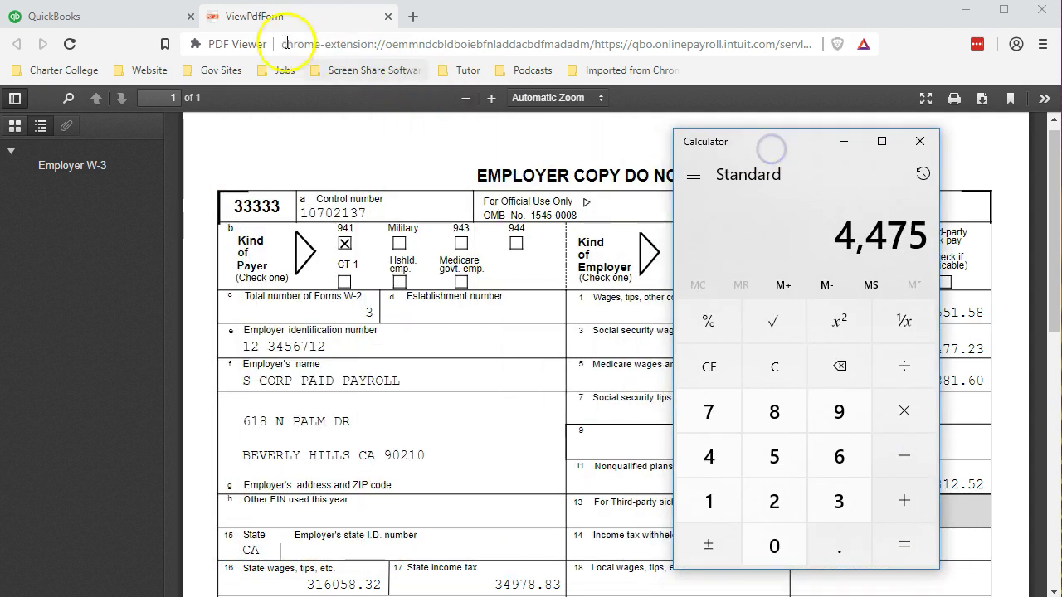
Step: Bring the Payroll Details Report forward to compare its $323,895.84 grand total and deductions
click(131, 18)
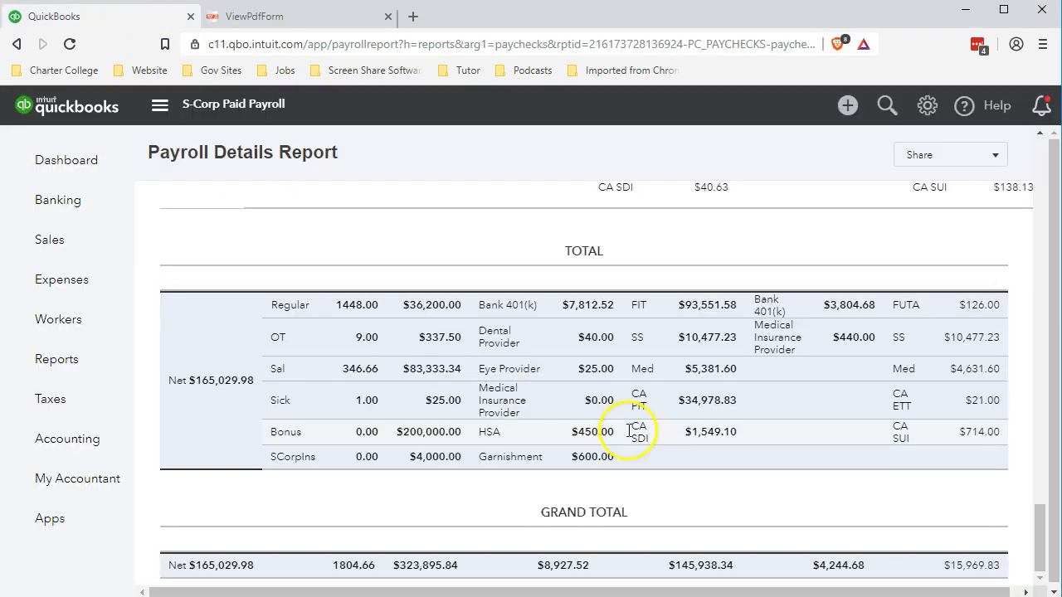
key(alt+Tab)
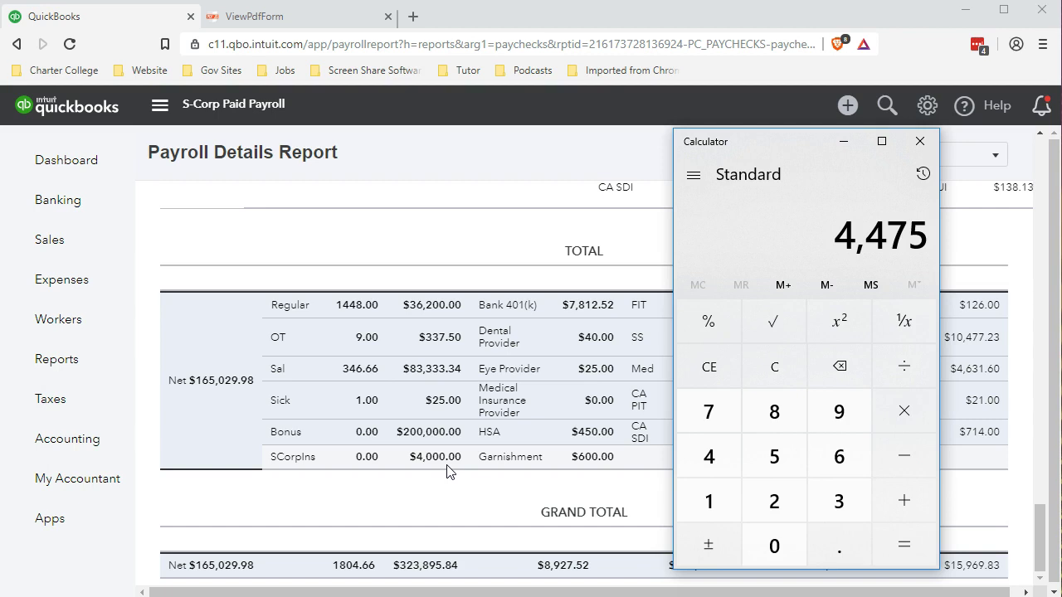
click(471, 552)
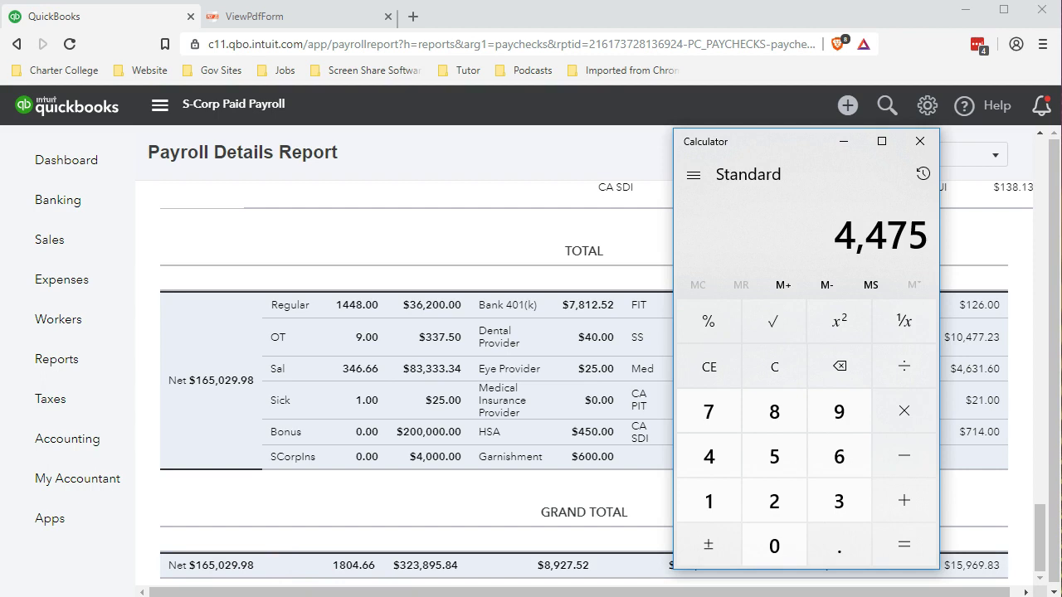
click(559, 447)
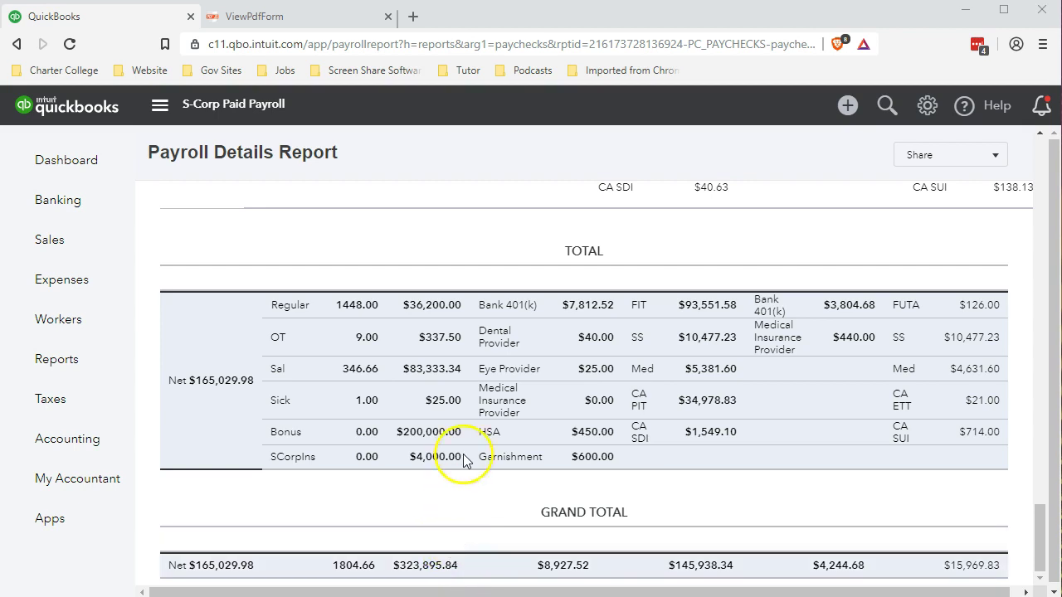
Step: Clear Calculator and compute 319,420.84 minus 315,608.32, giving 3,812.52
click(300, 18)
key(alt+Tab)
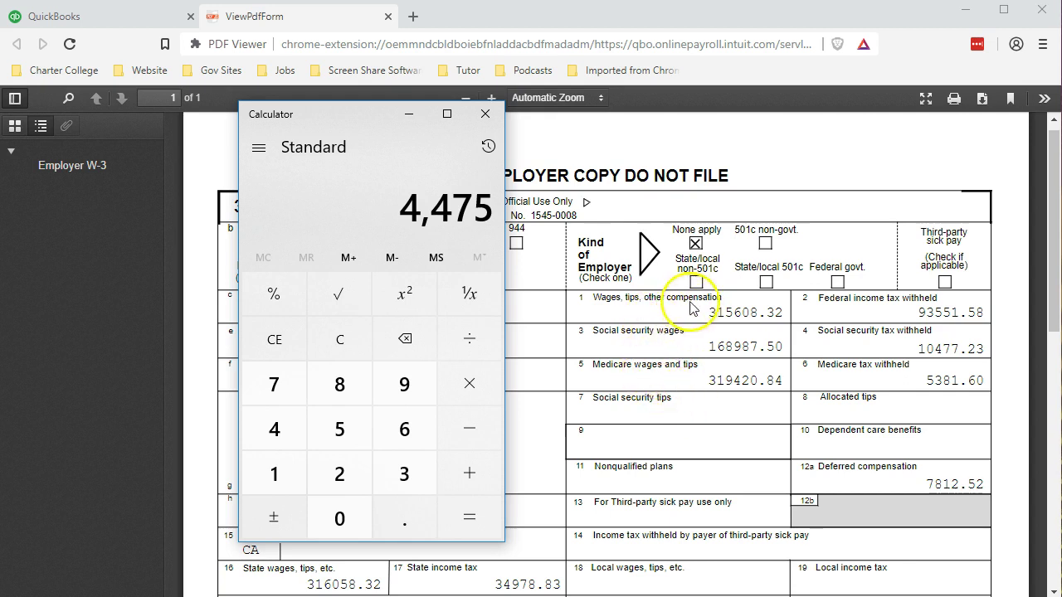
click(345, 347)
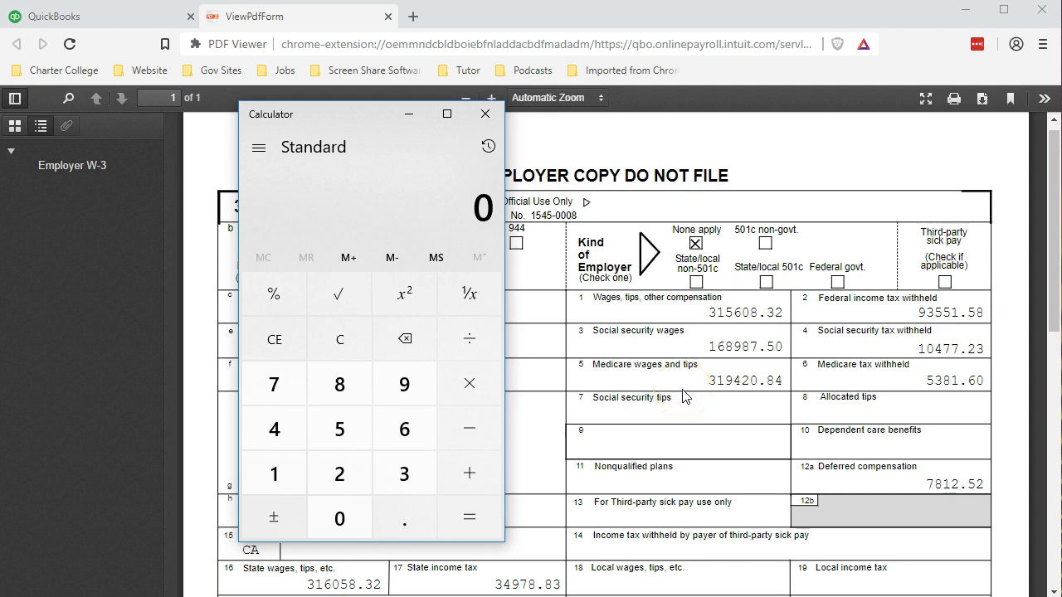
text(319420.8)
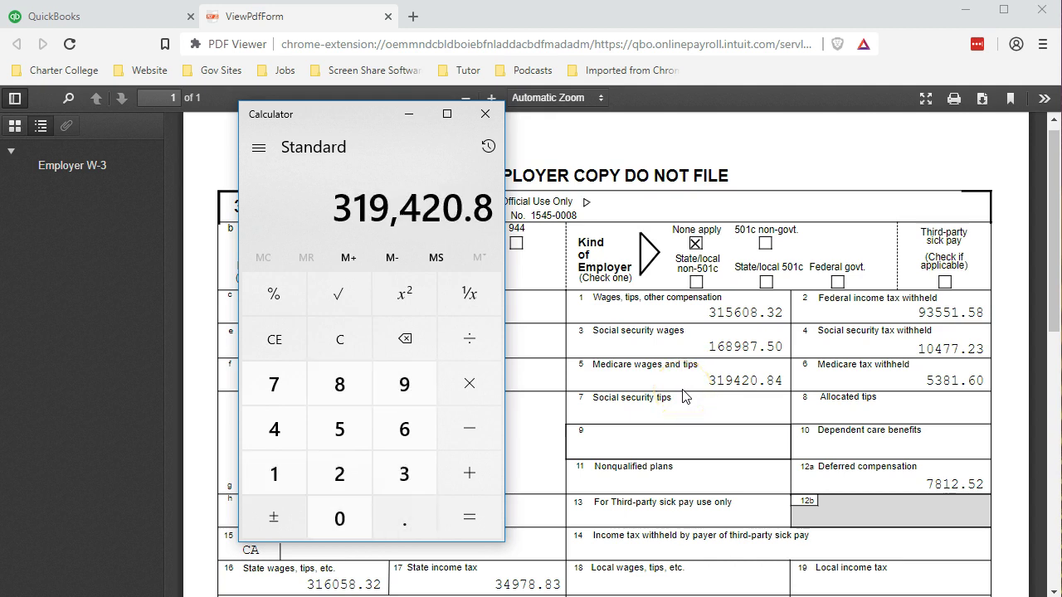
text(4)
key(minus)
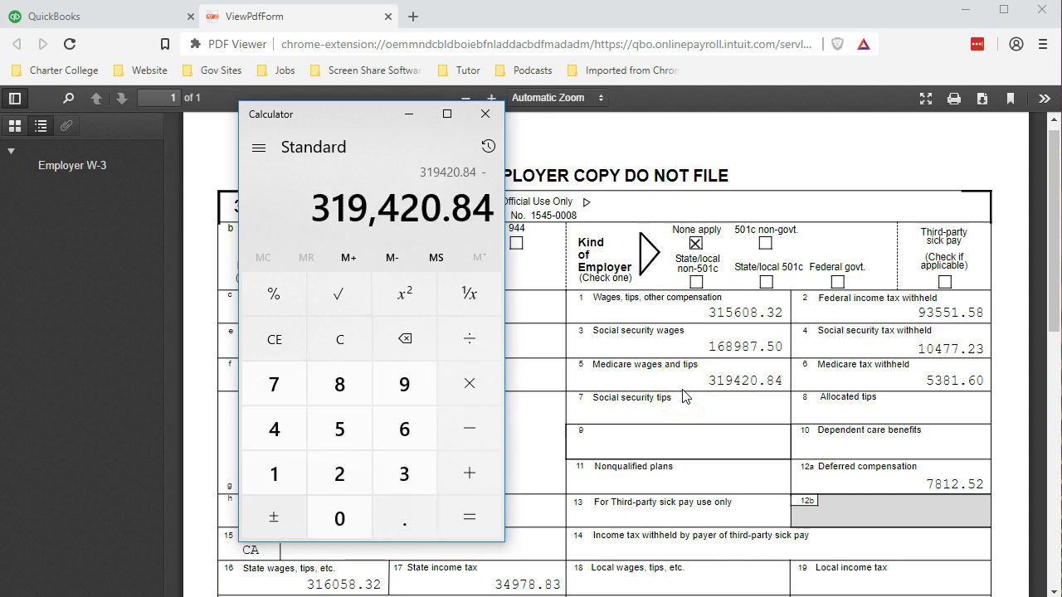
text(315608)
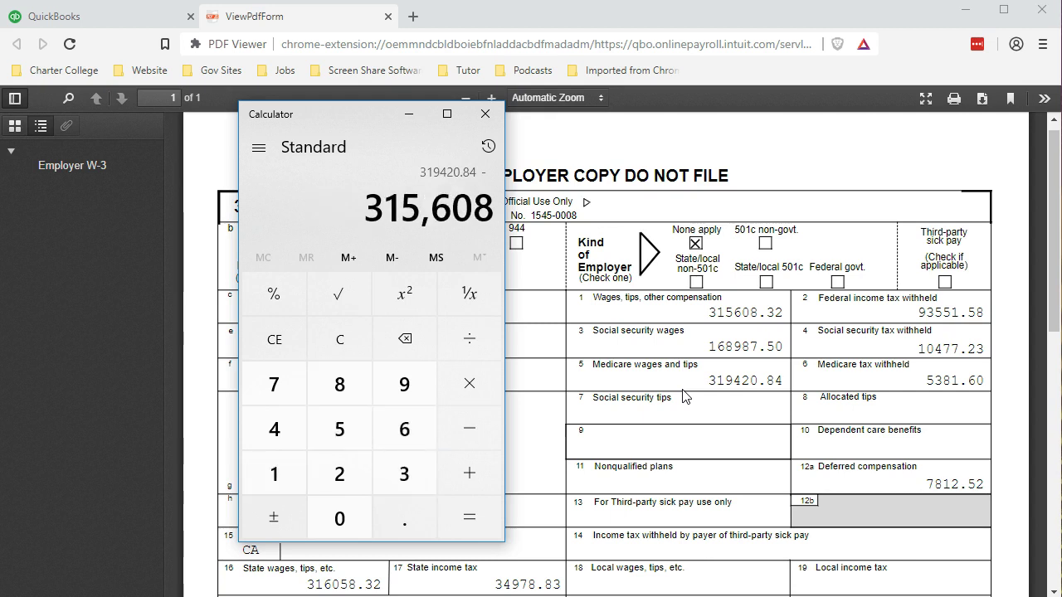
text(.32)
key(Return)
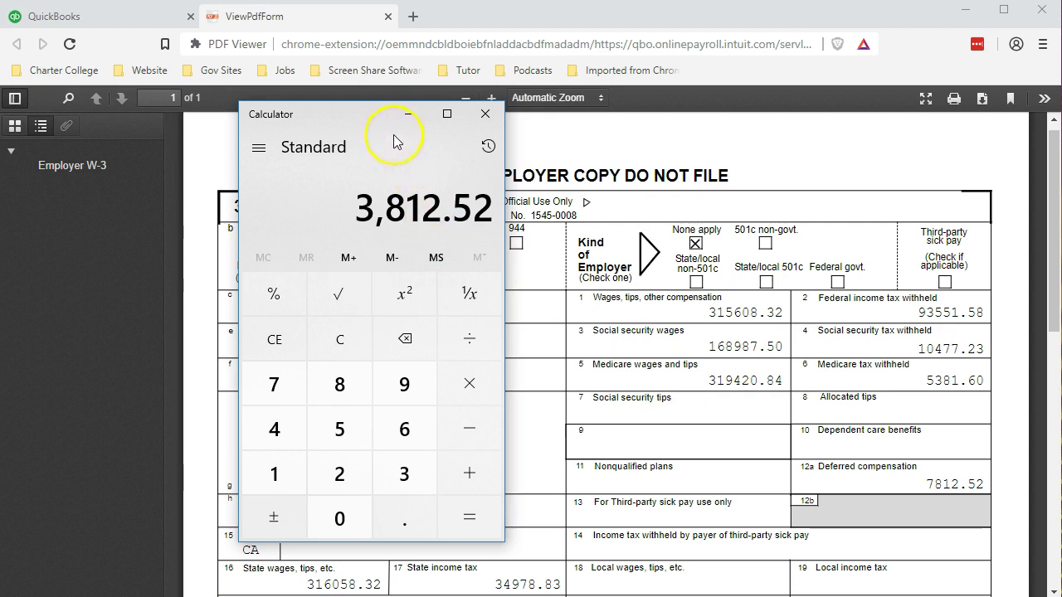
drag(345, 123, 925, 138)
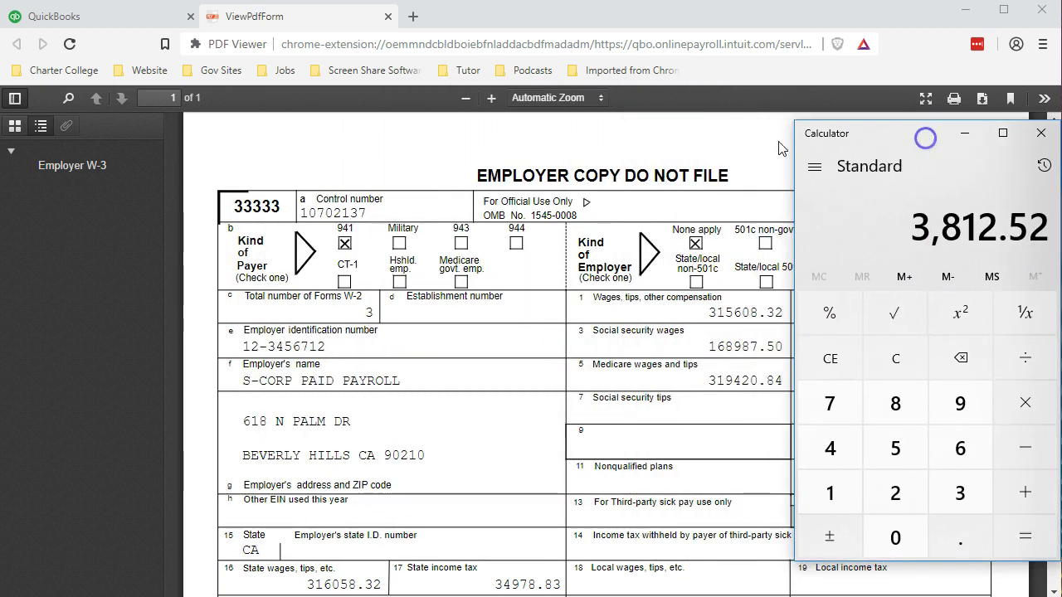
Step: Subtract the report's $7,812.52 Bank 401(k) total from 3,812.52, giving -4,000
click(69, 16)
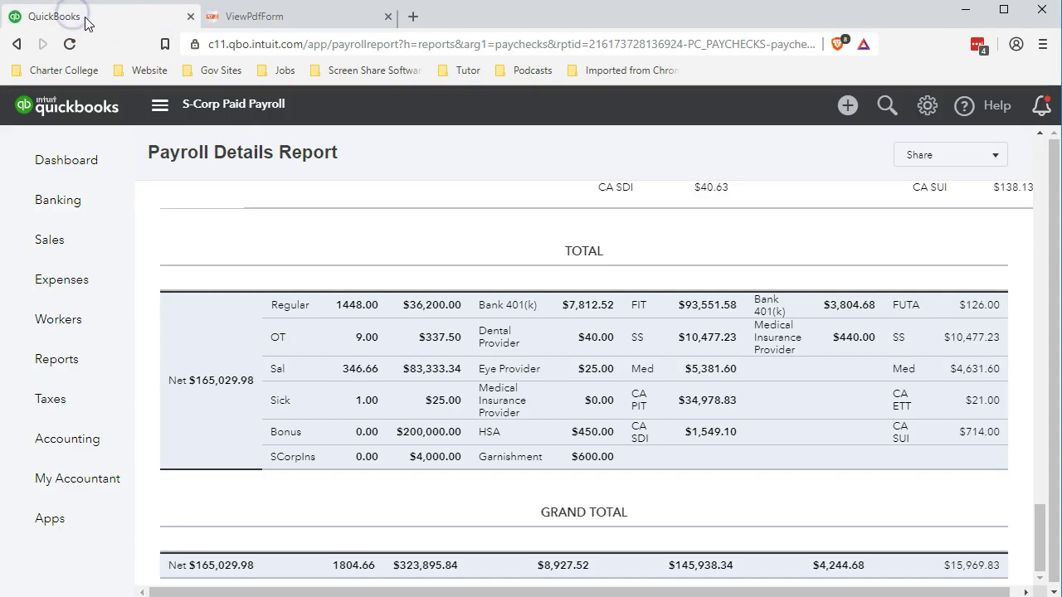
key(alt+Tab)
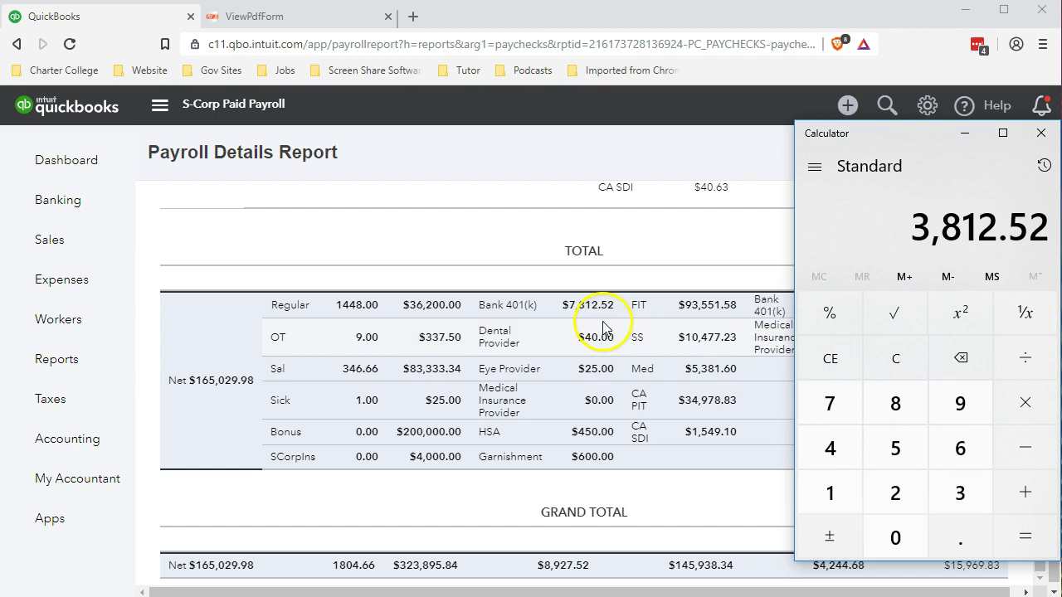
drag(890, 141, 862, 210)
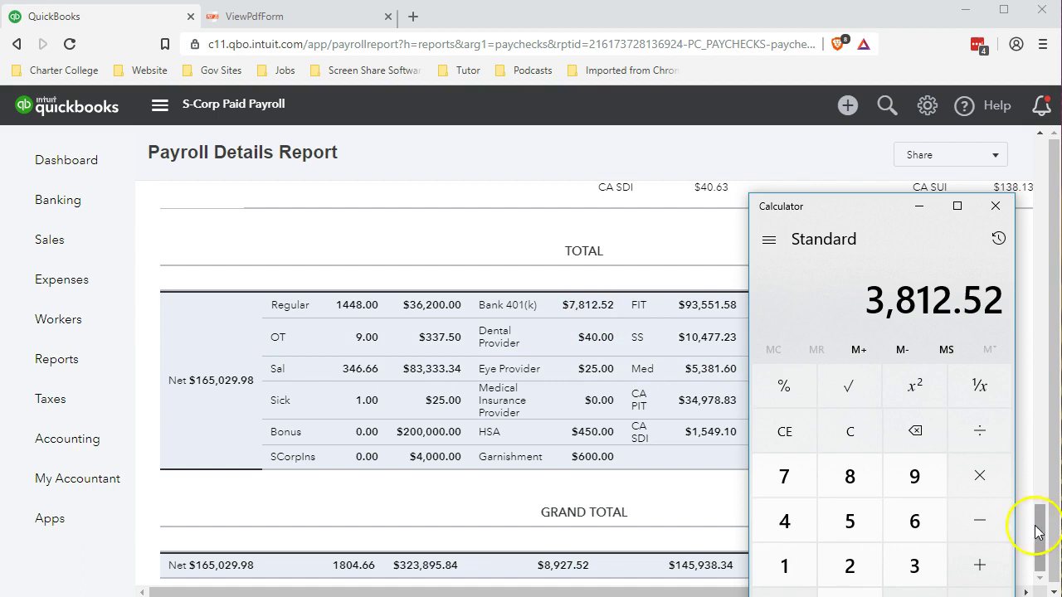
click(993, 526)
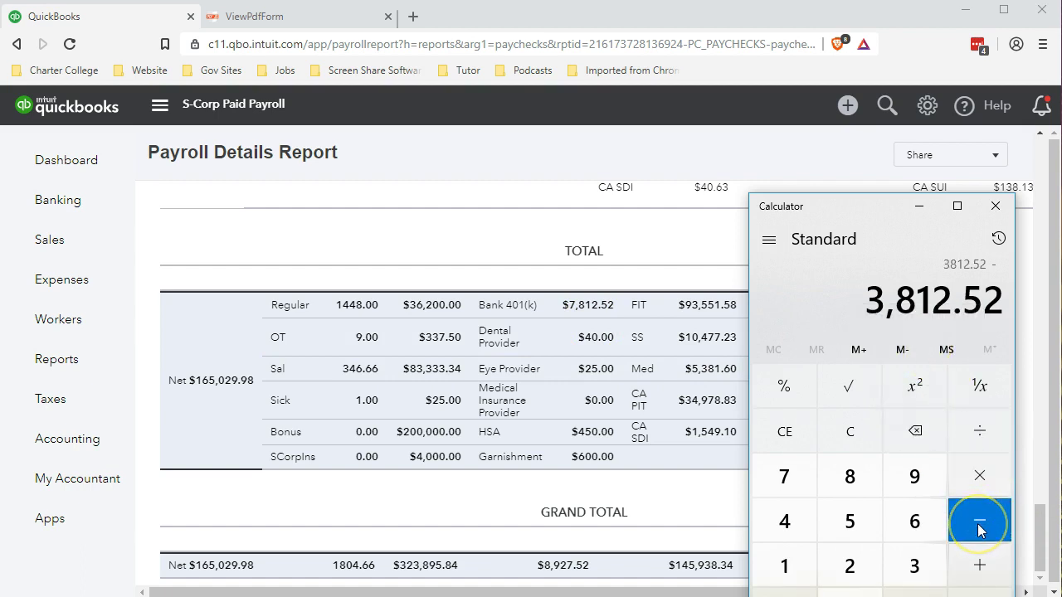
text(7812.52)
key(Return)
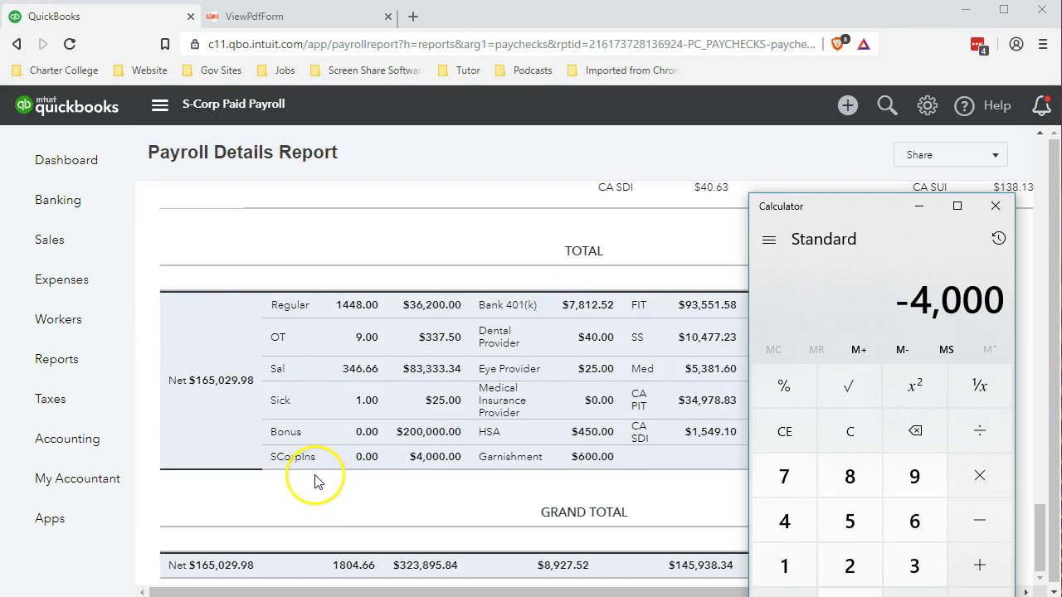
Step: Calculate 7,812.51 − 4,000 = 3,812.51 in Calculator, then bring the W-3 PDF back into view
click(843, 440)
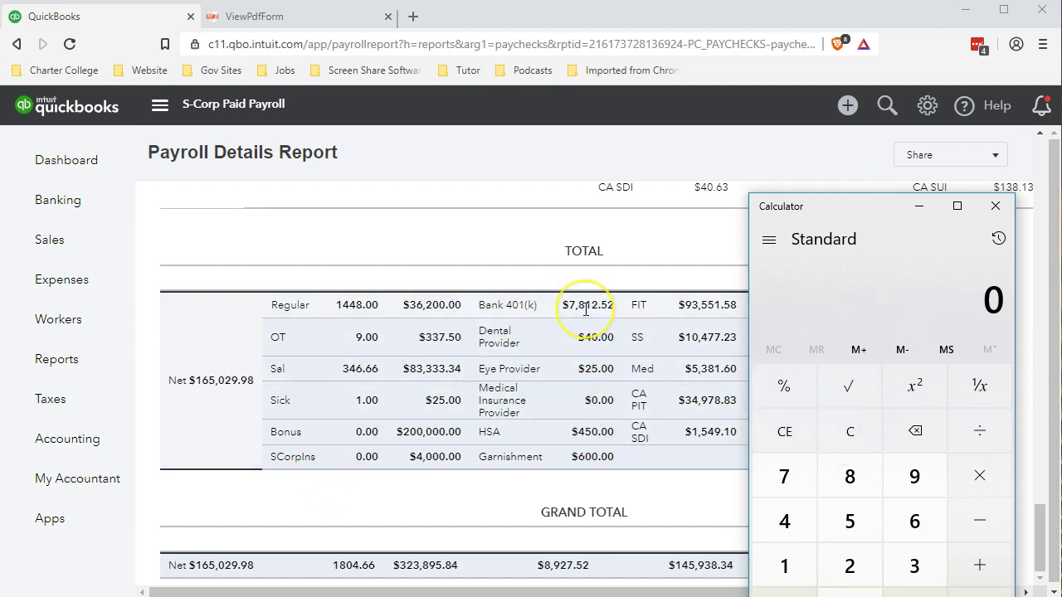
text(781)
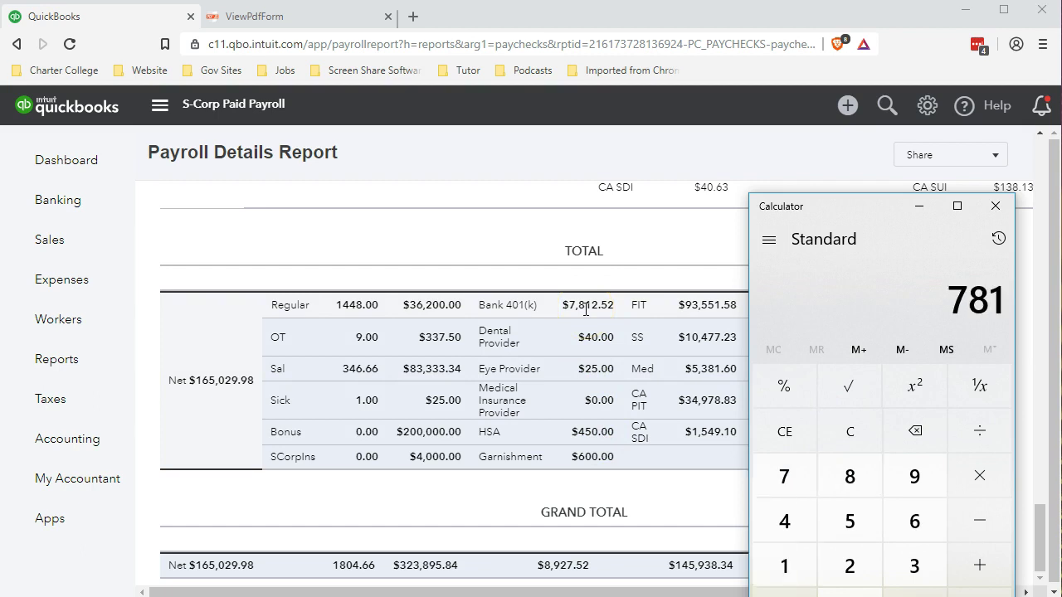
text(2.51)
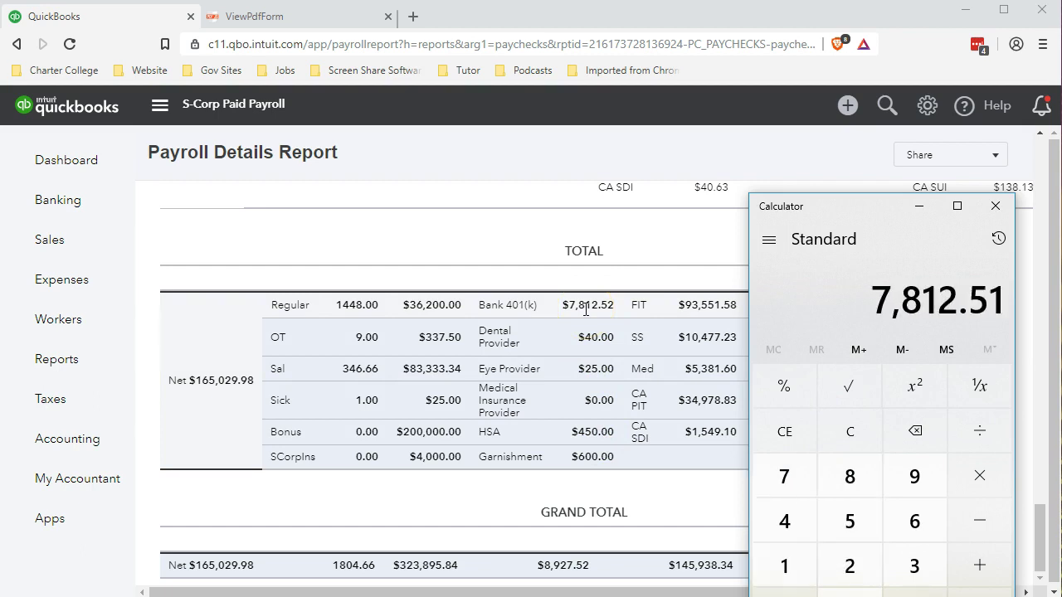
text(-4000)
key(Return)
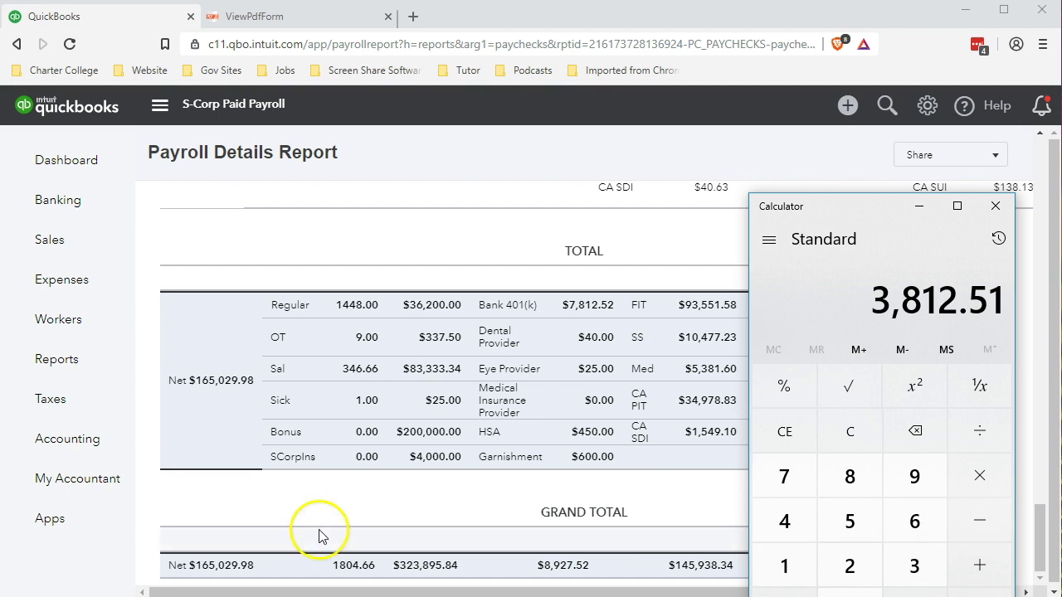
click(301, 170)
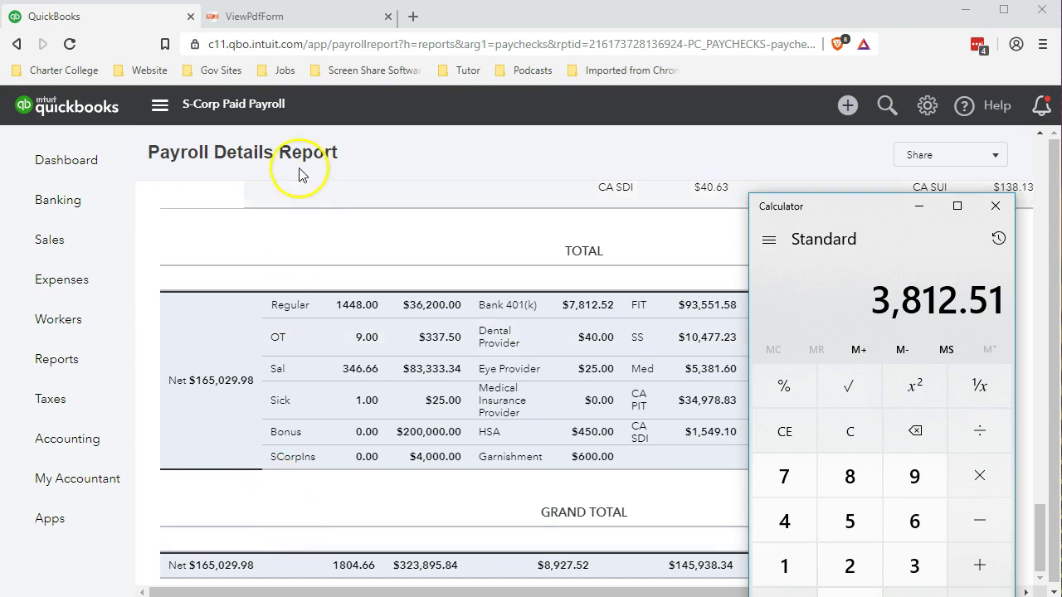
click(306, 27)
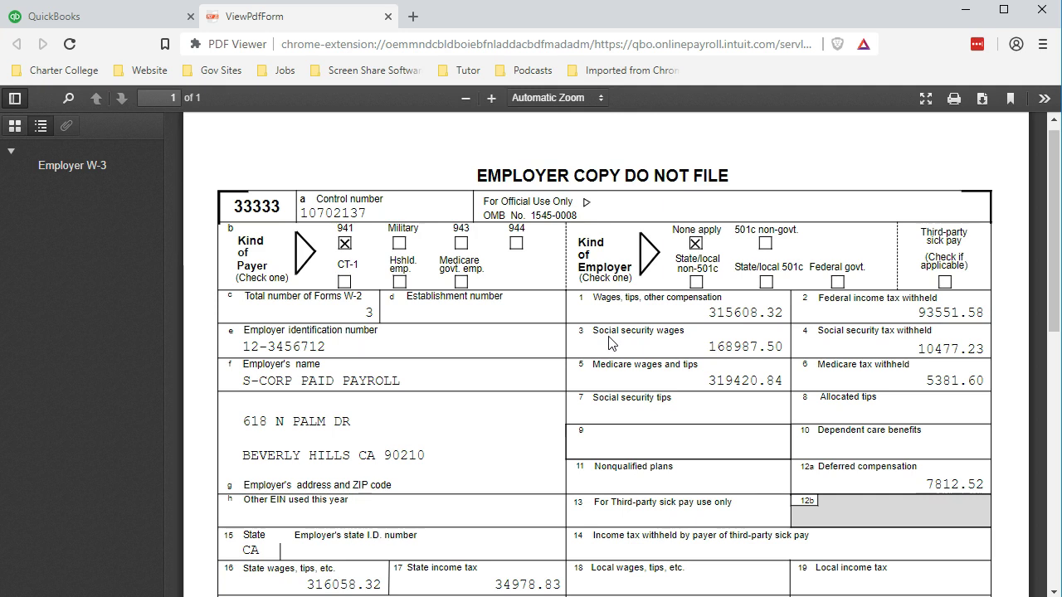
Step: Review the Payroll Details Report employee rows, ending at TOTAL showing Bank 401(k) $7,812.52 and SCorpIns $4,000.00
click(114, 17)
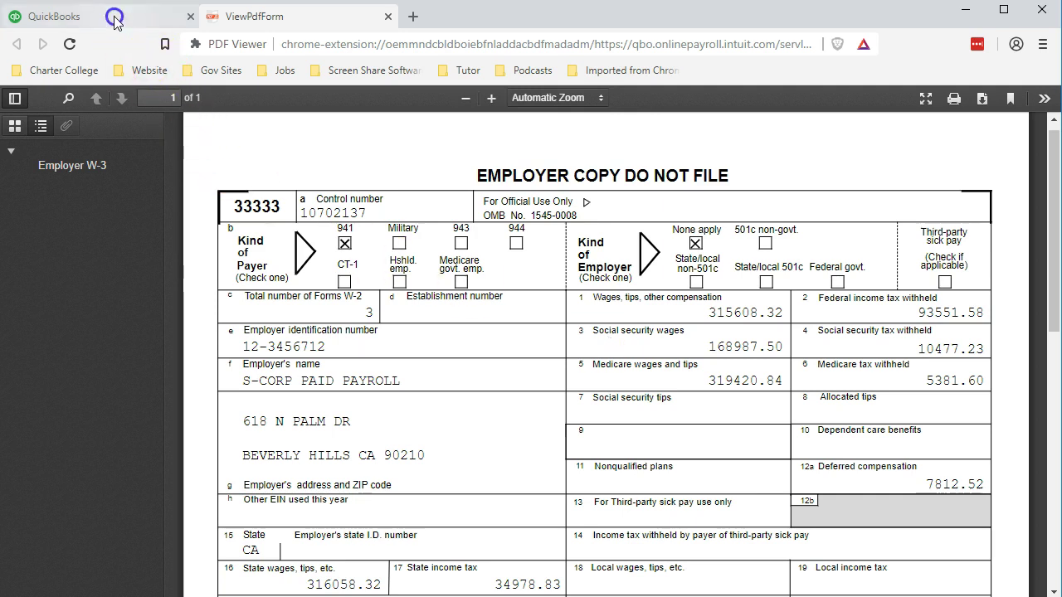
scroll(423, 452, up, 2)
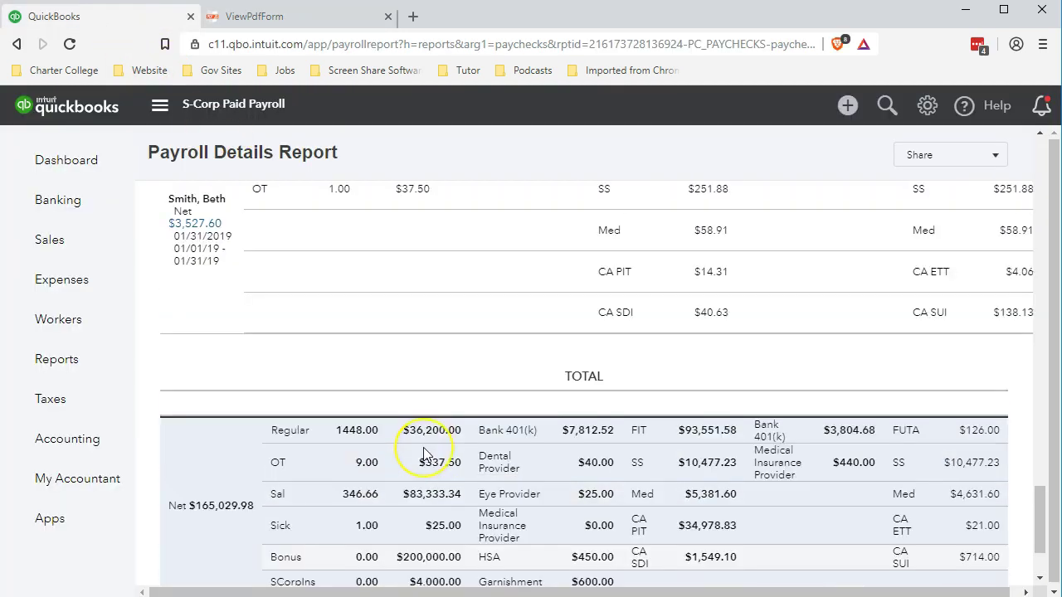
scroll(423, 452, up, 5)
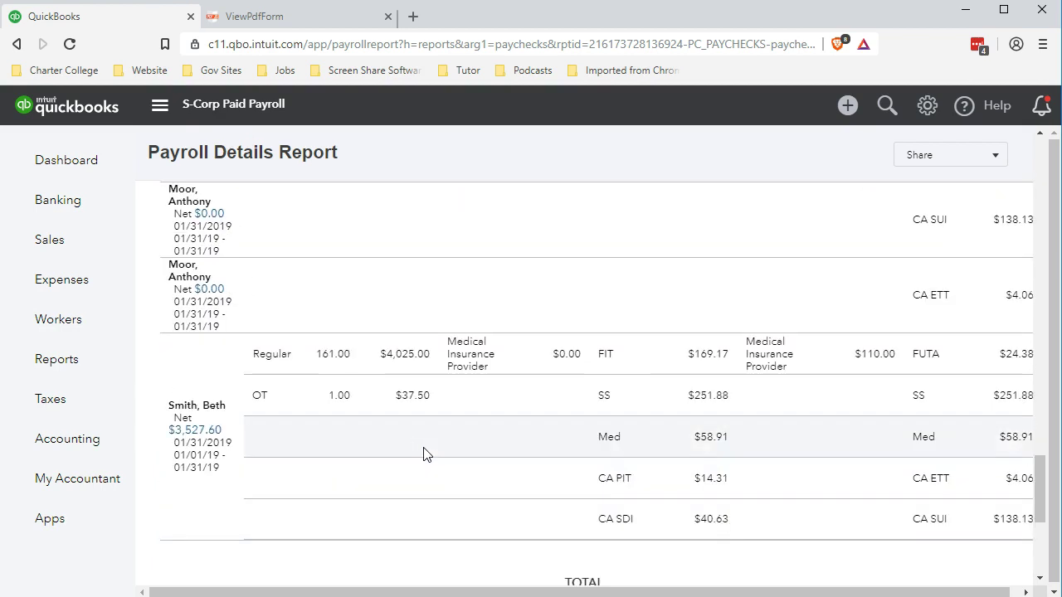
scroll(423, 454, up, 3)
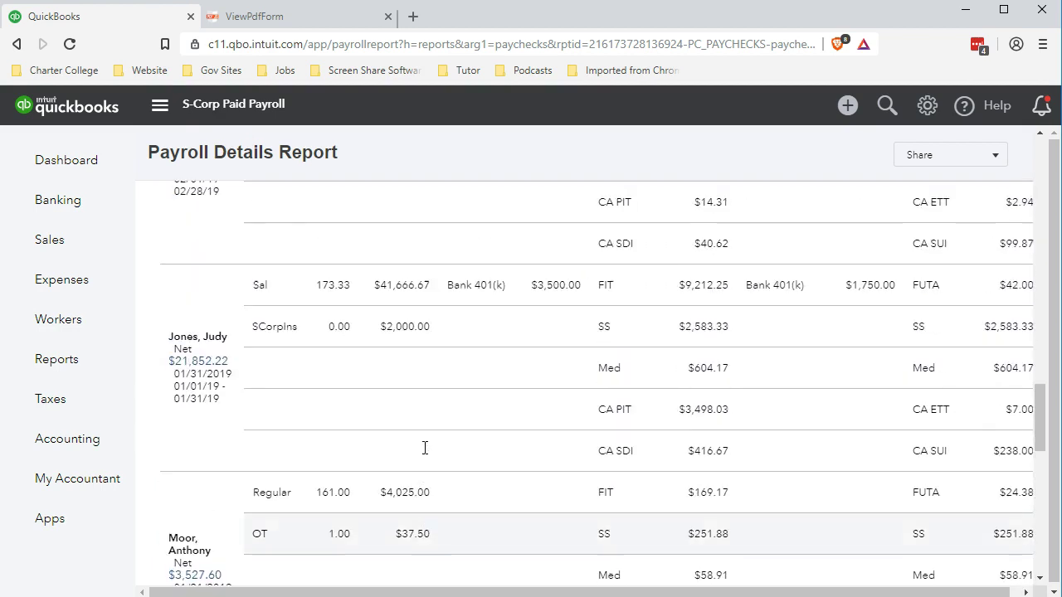
scroll(423, 453, up, 7)
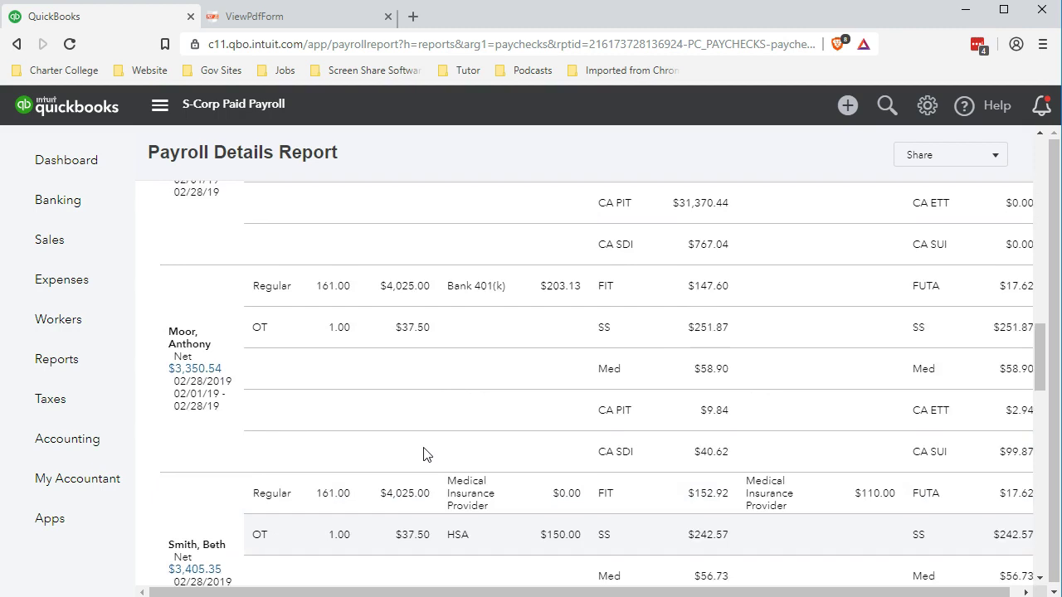
scroll(419, 448, up, 1)
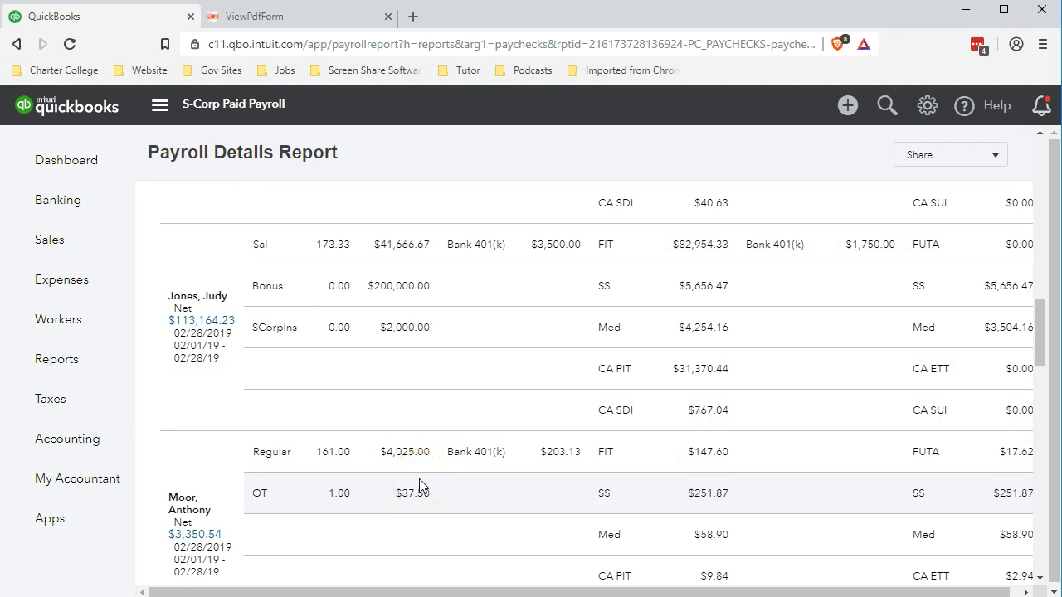
scroll(419, 485, down, 10)
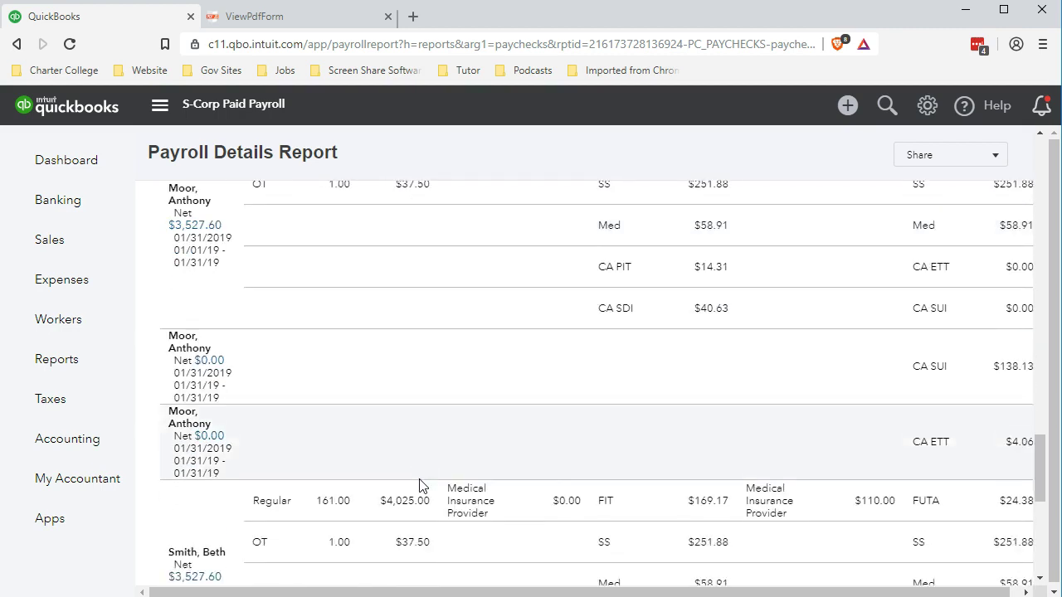
scroll(419, 485, down, 5)
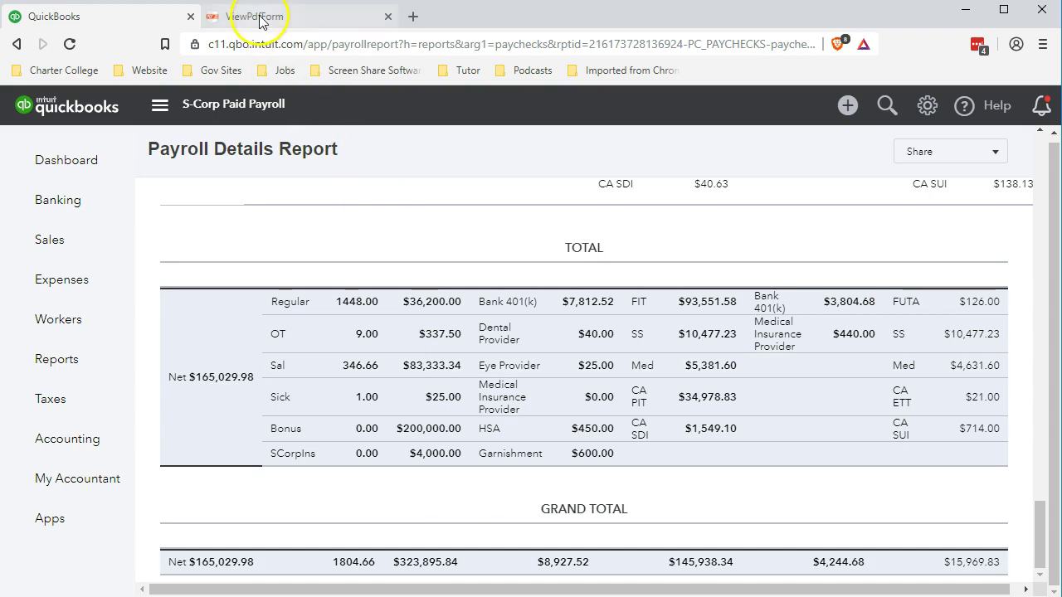
Step: Go over the W-3 wage and tax boxes, finishing on box 3 Social security wages
click(325, 17)
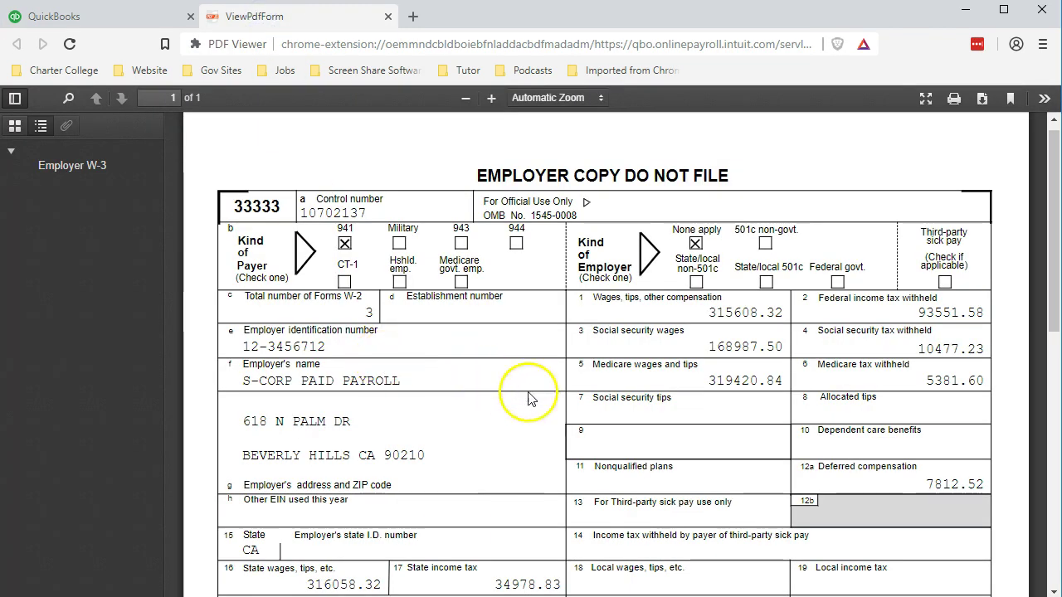
click(618, 392)
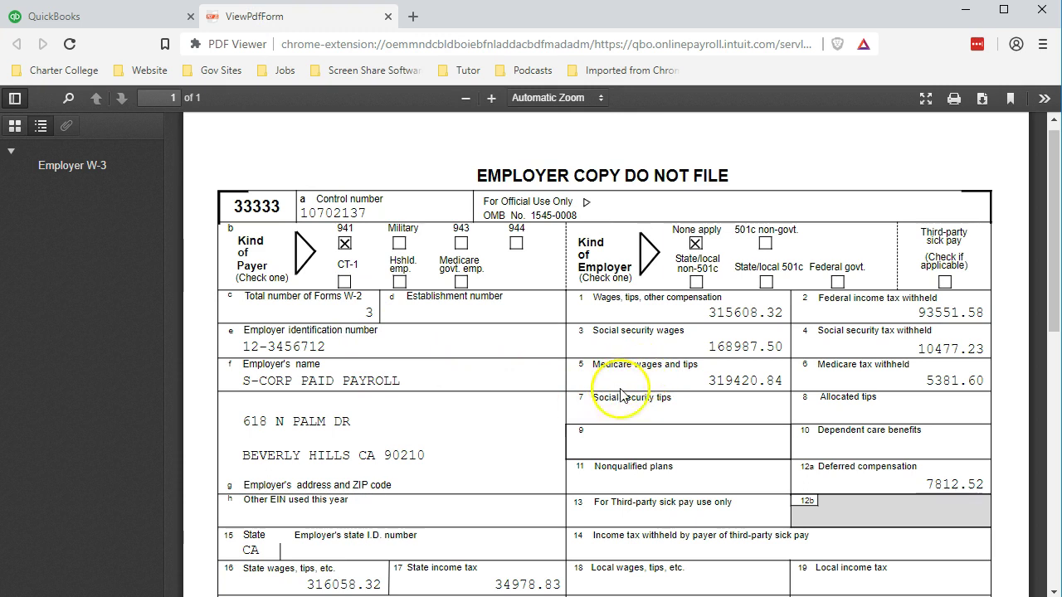
click(661, 353)
click(689, 363)
click(679, 345)
Step: Check that 168,987.50 × 6.2% gives 10,477.225, matching the W-3's 10,477.23 Social security tax withheld
drag(767, 117, 367, 116)
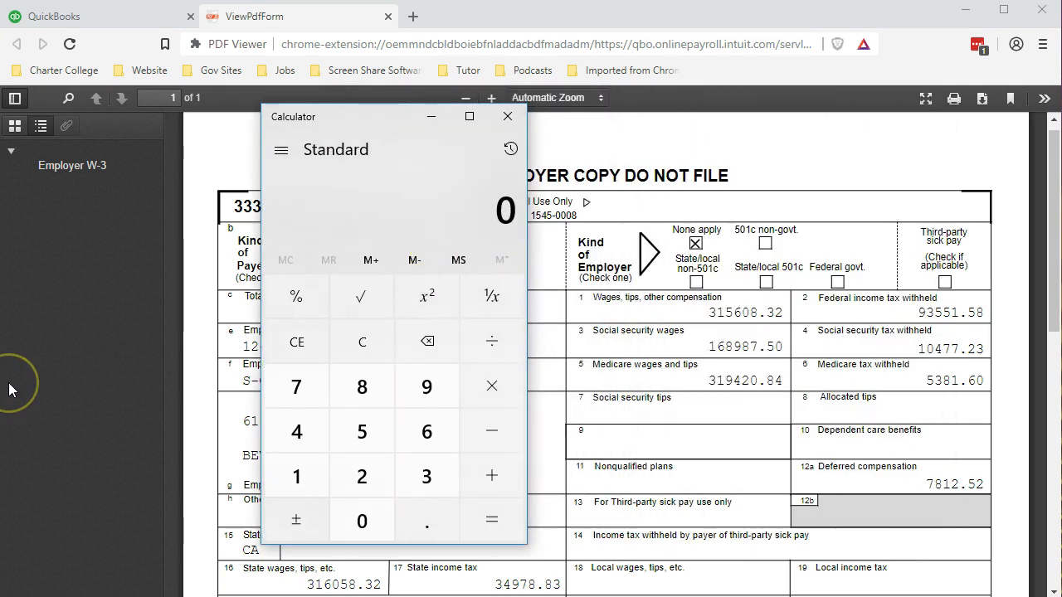
text(168987.5)
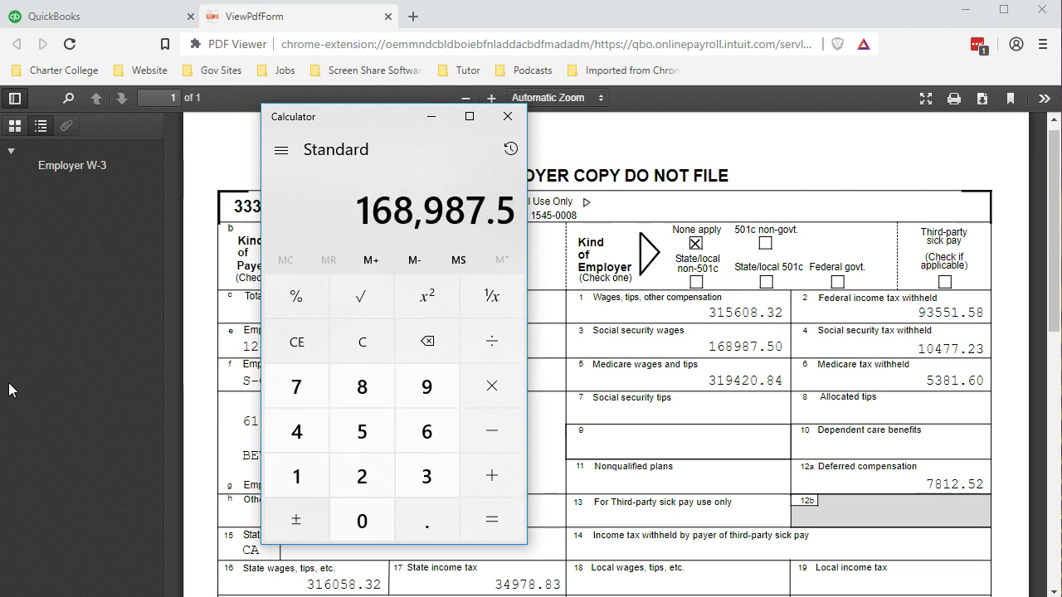
text(*.062)
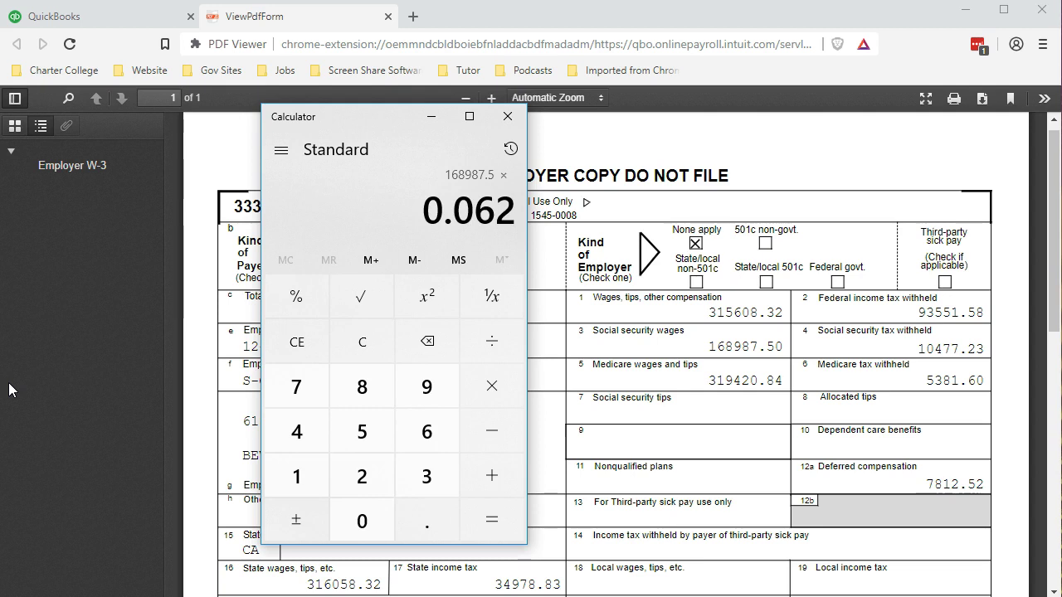
key(Return)
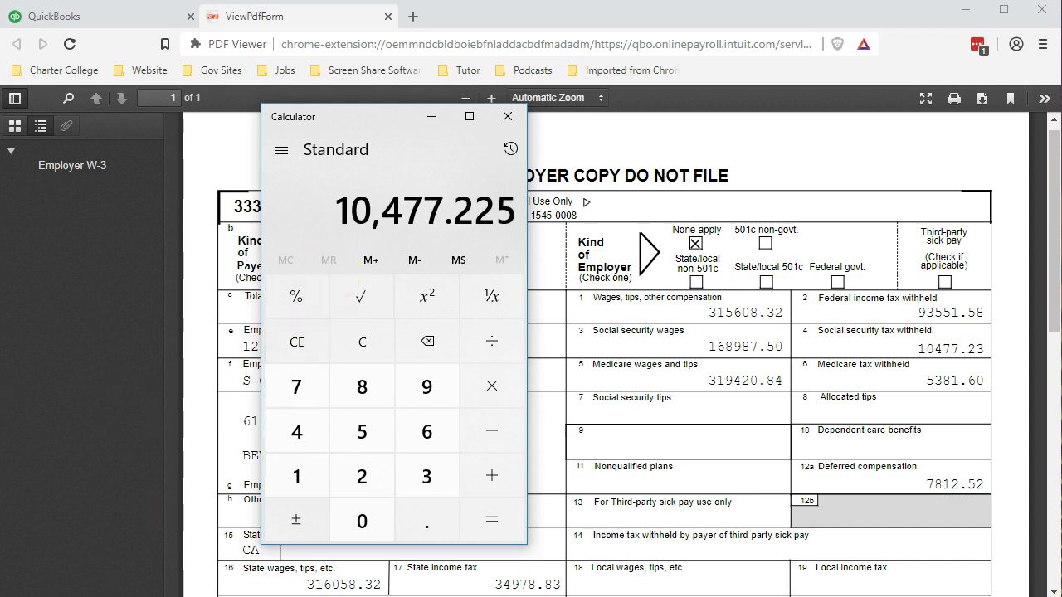
click(709, 419)
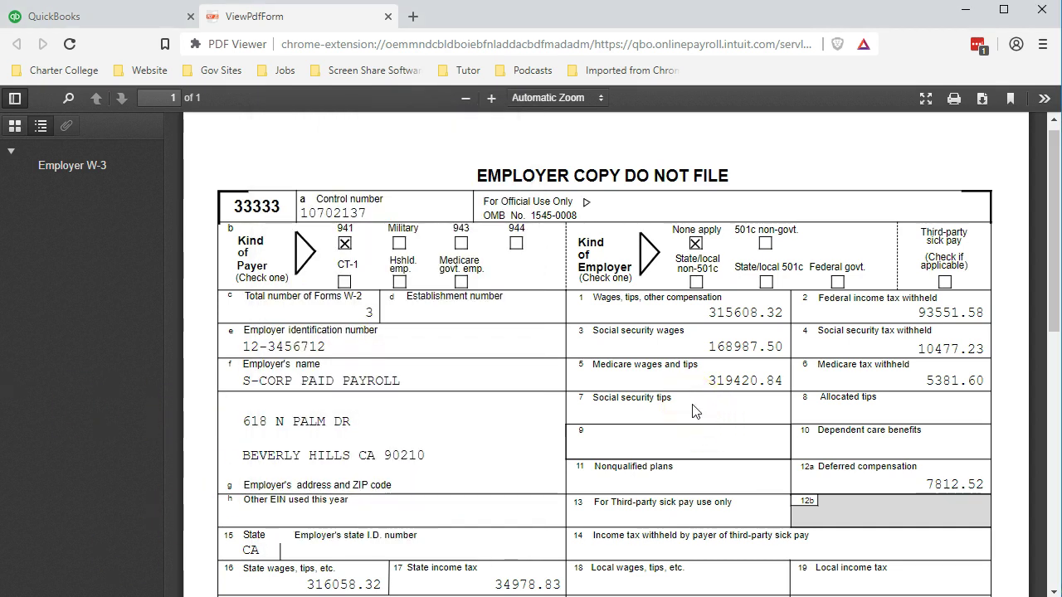
Step: Return to the Payroll Details Report totals, where SS shows $10,477.23 for employee and company taxes
click(707, 398)
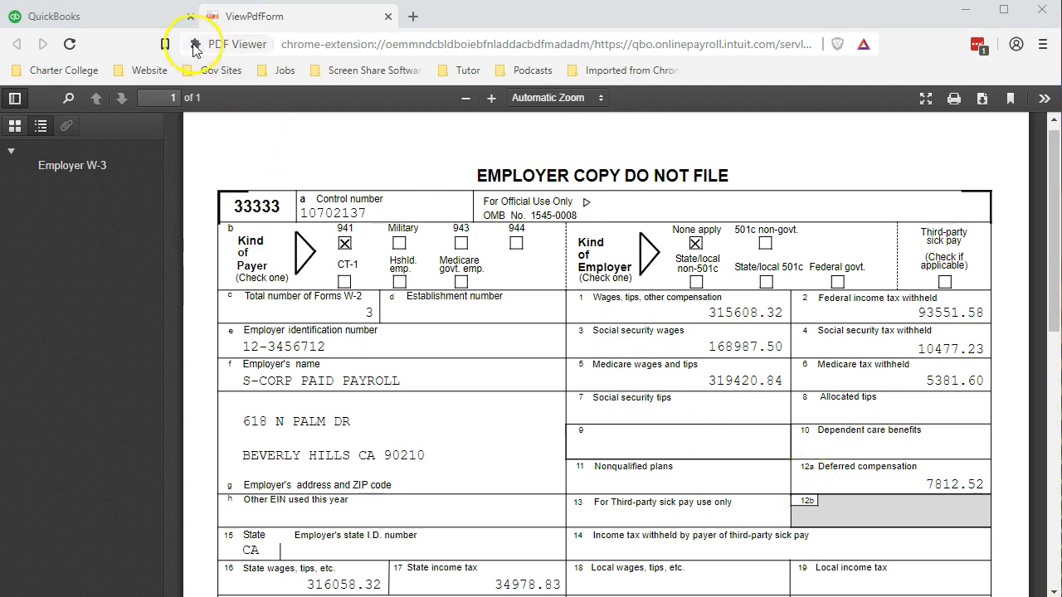
click(79, 16)
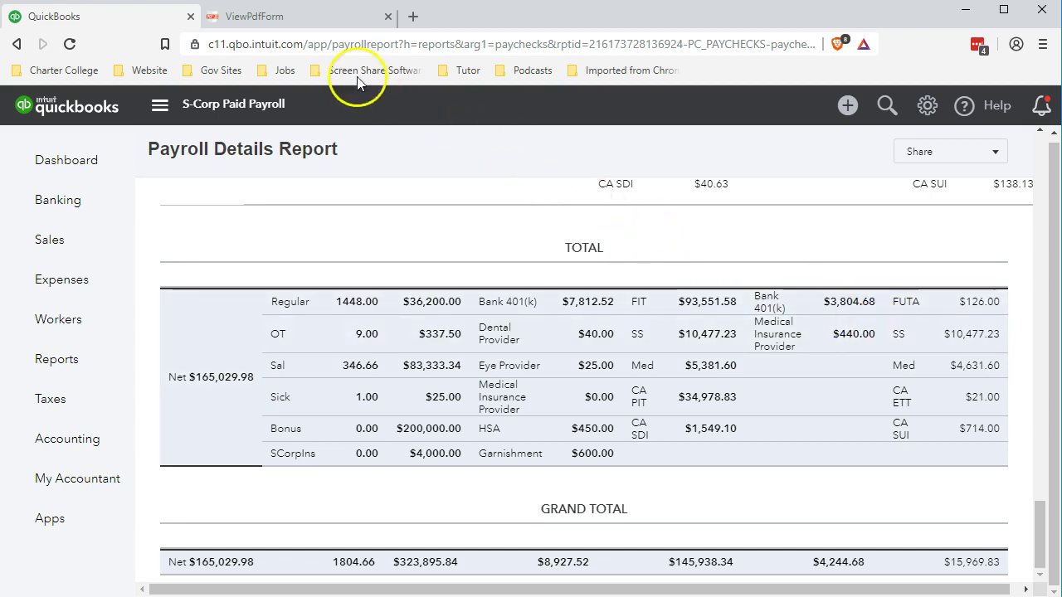
Step: Show the W-3 PDF again, with state wages 316,058.32 and state income tax 34,978.83
click(280, 22)
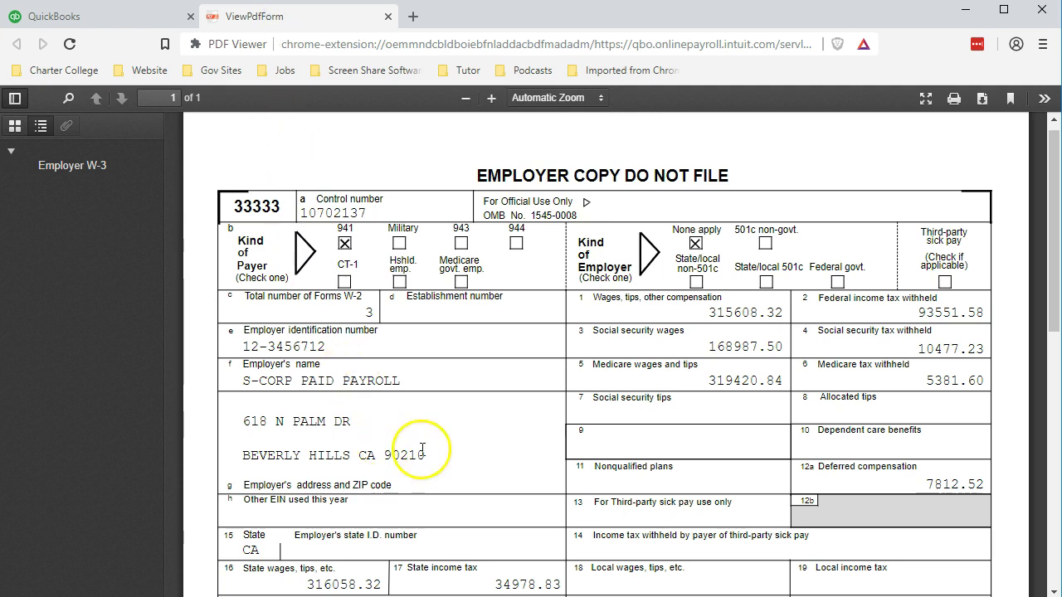